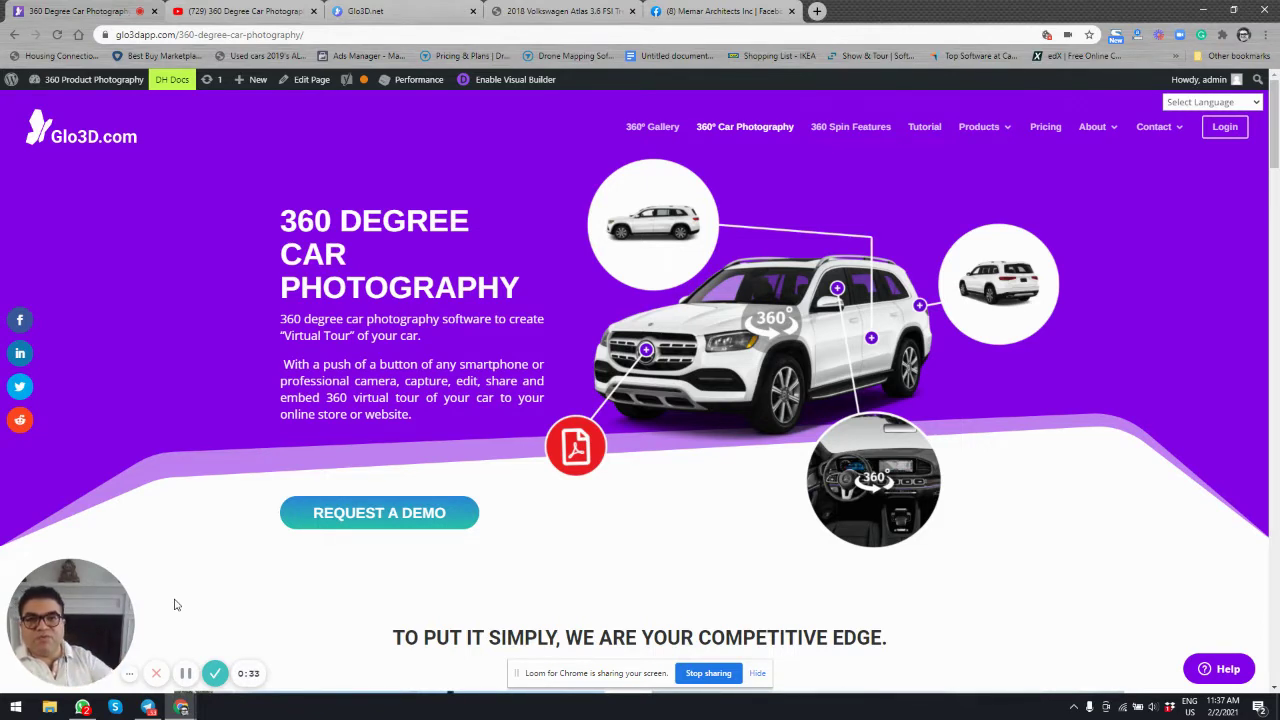
# Play Glo3D's 360 Degree Car Photography video on YouTube to about 4:19
pyautogui.click(246, 8)
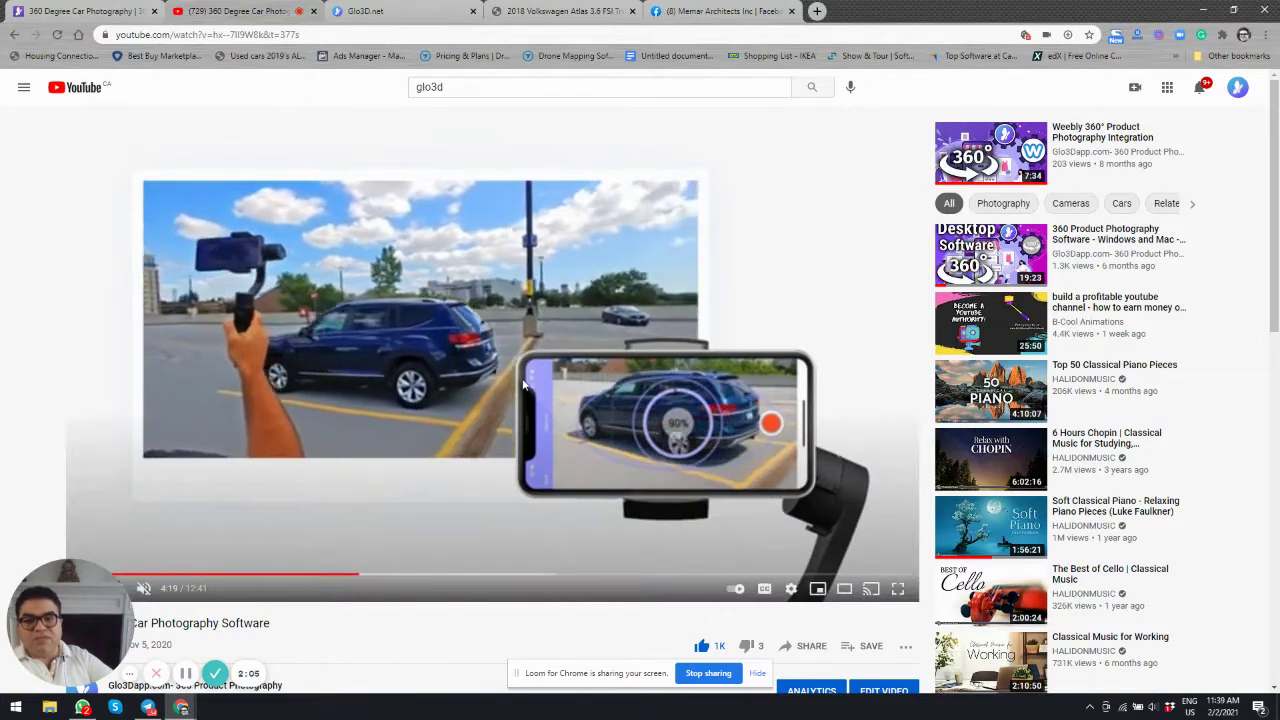
pyautogui.click(523, 385)
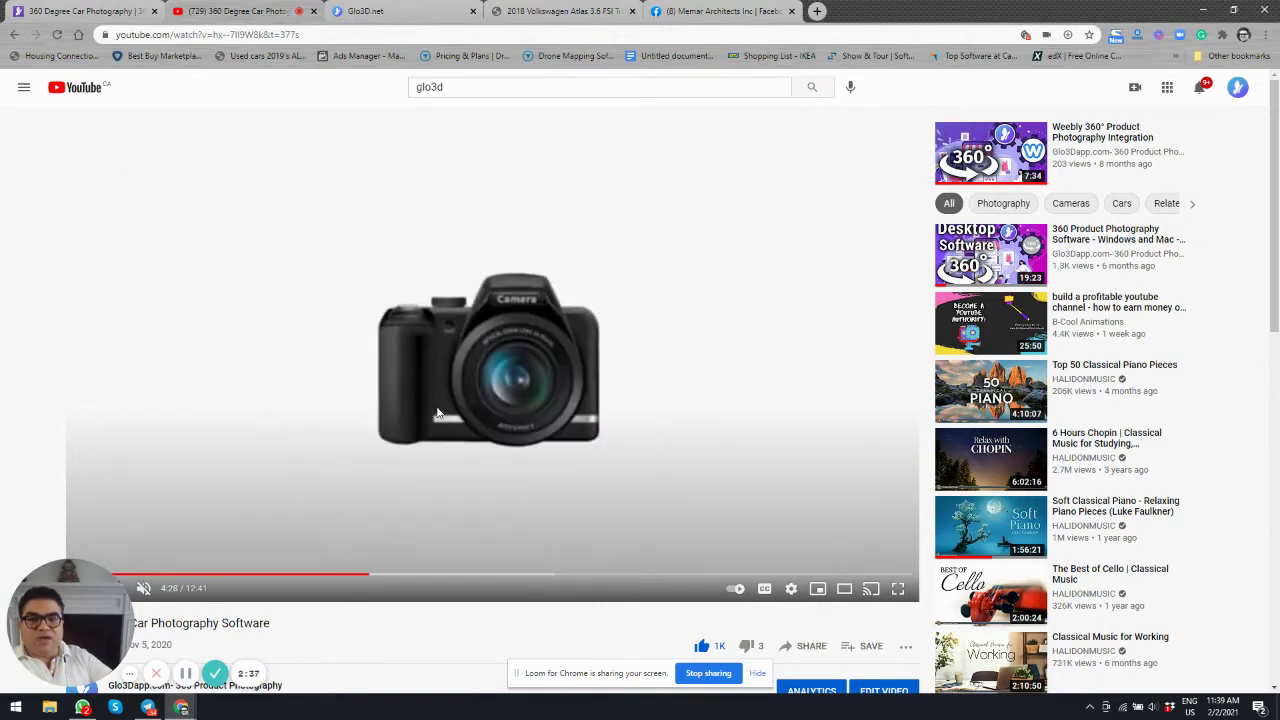
# Pause and resume the video, skip to the interior shots near 5:02, then return to the Glo3D page
pyautogui.click(496, 400)
pyautogui.click(497, 405)
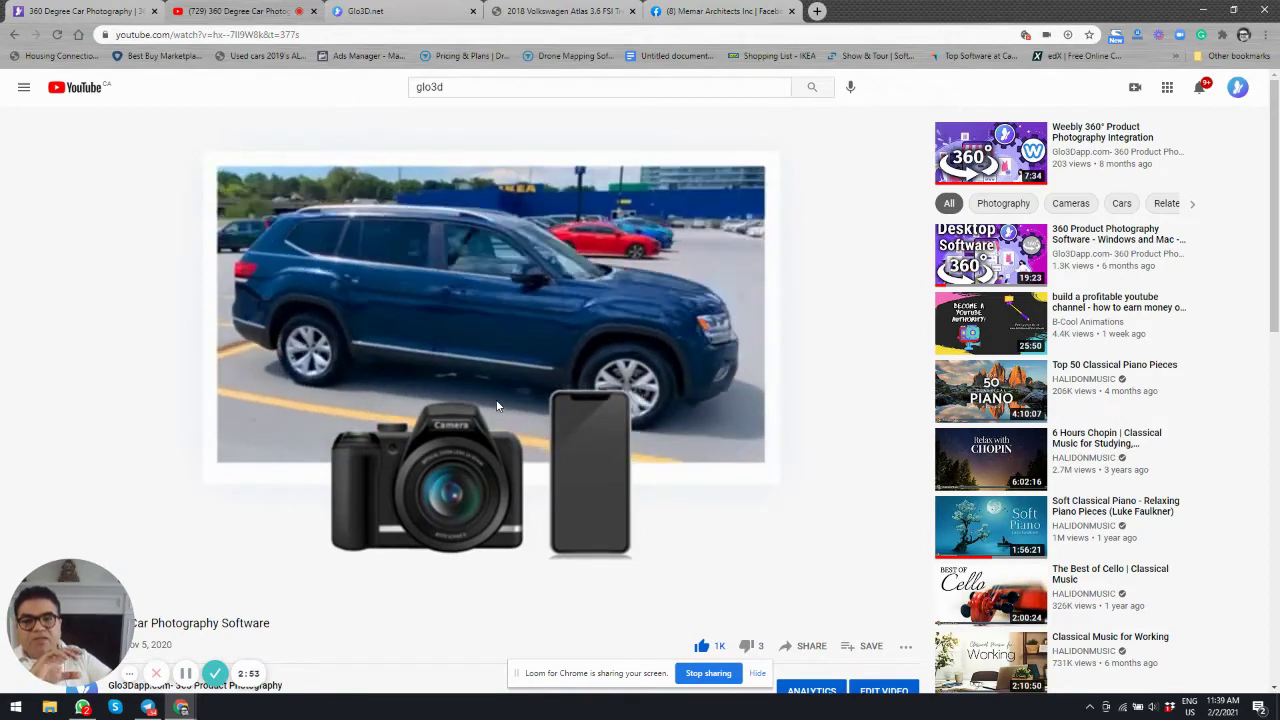
pyautogui.moveTo(497, 405)
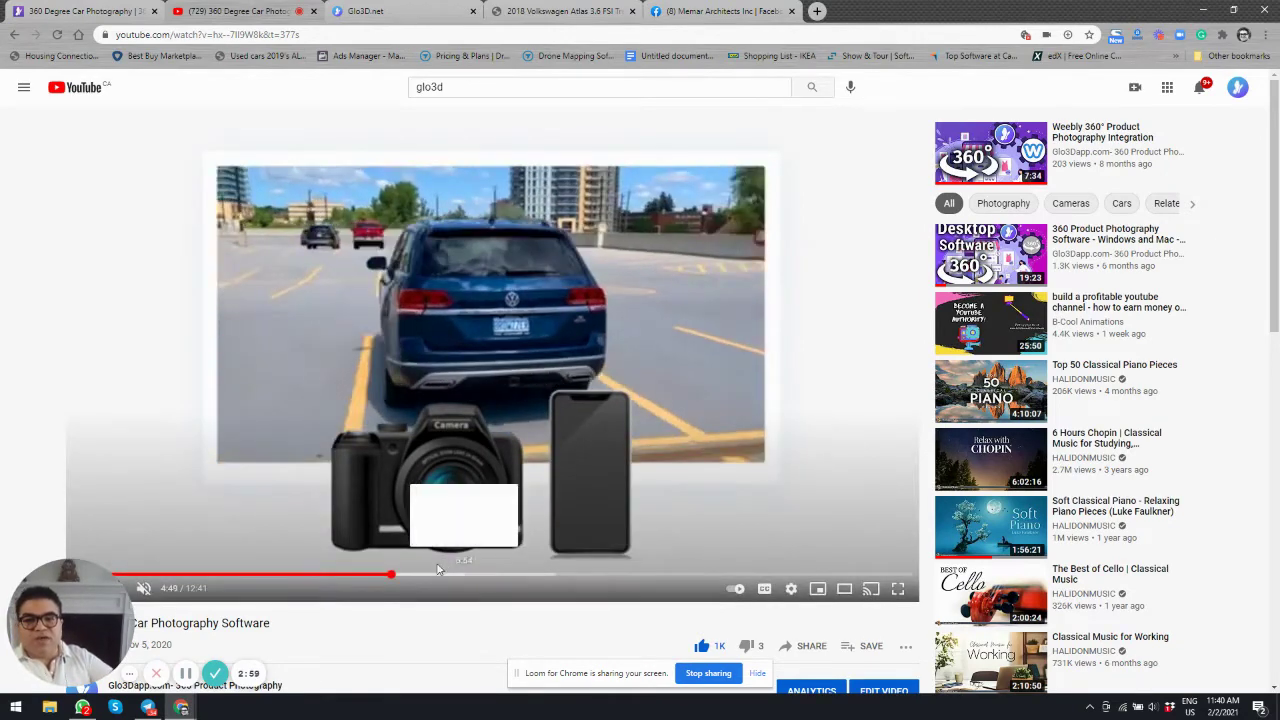
pyautogui.click(408, 578)
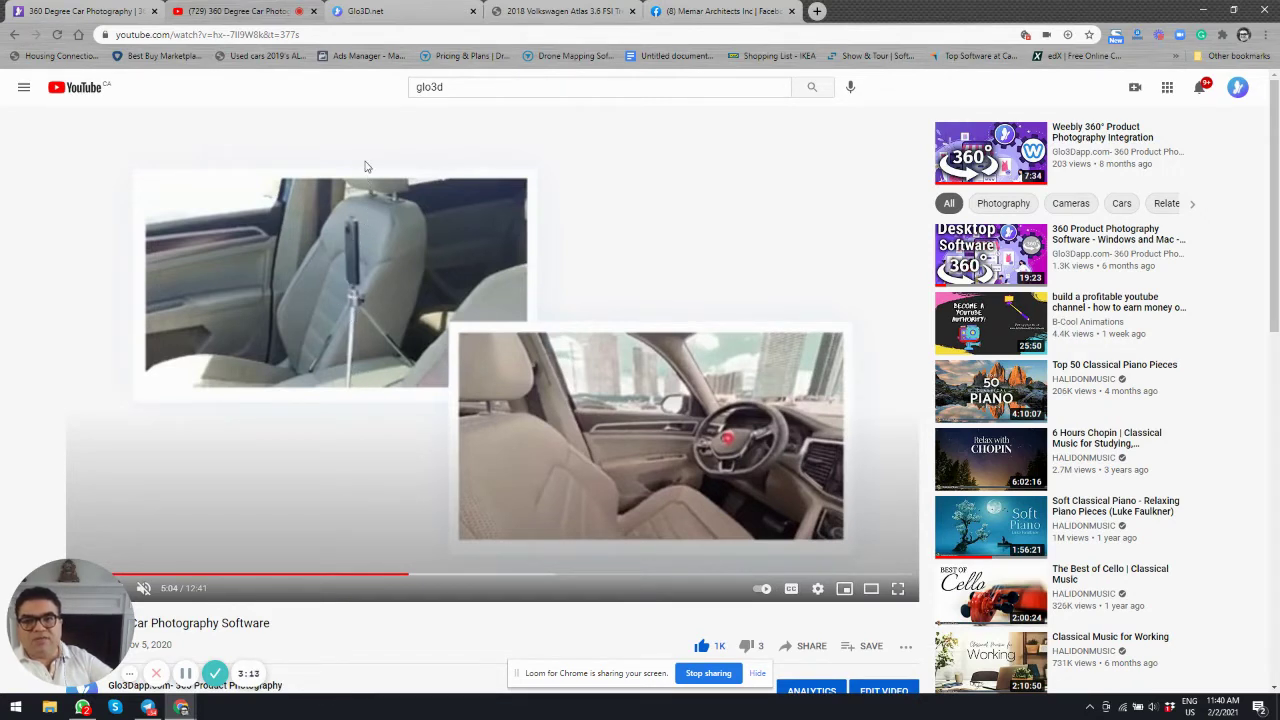
pyautogui.click(83, 8)
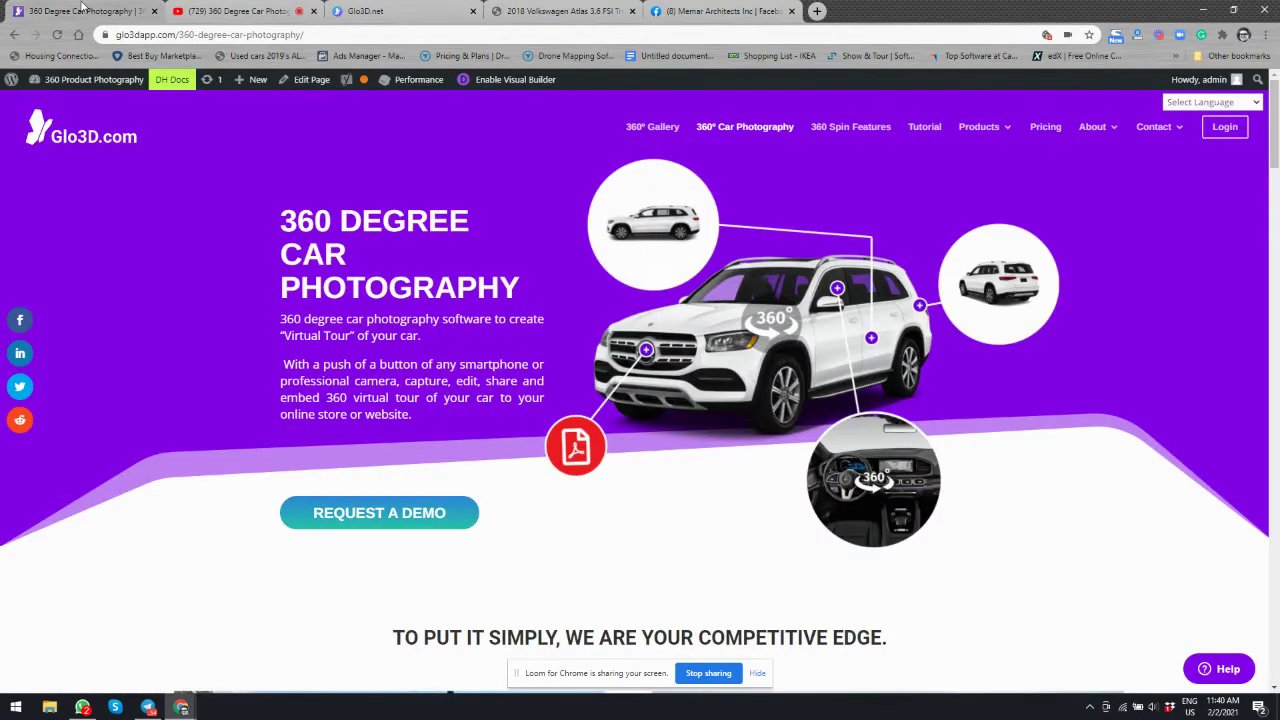
# Browse the Glo3D page past pricing to the 360 Car Interior Photography section, then return to the video
pyautogui.scroll(-1, 219, 170)
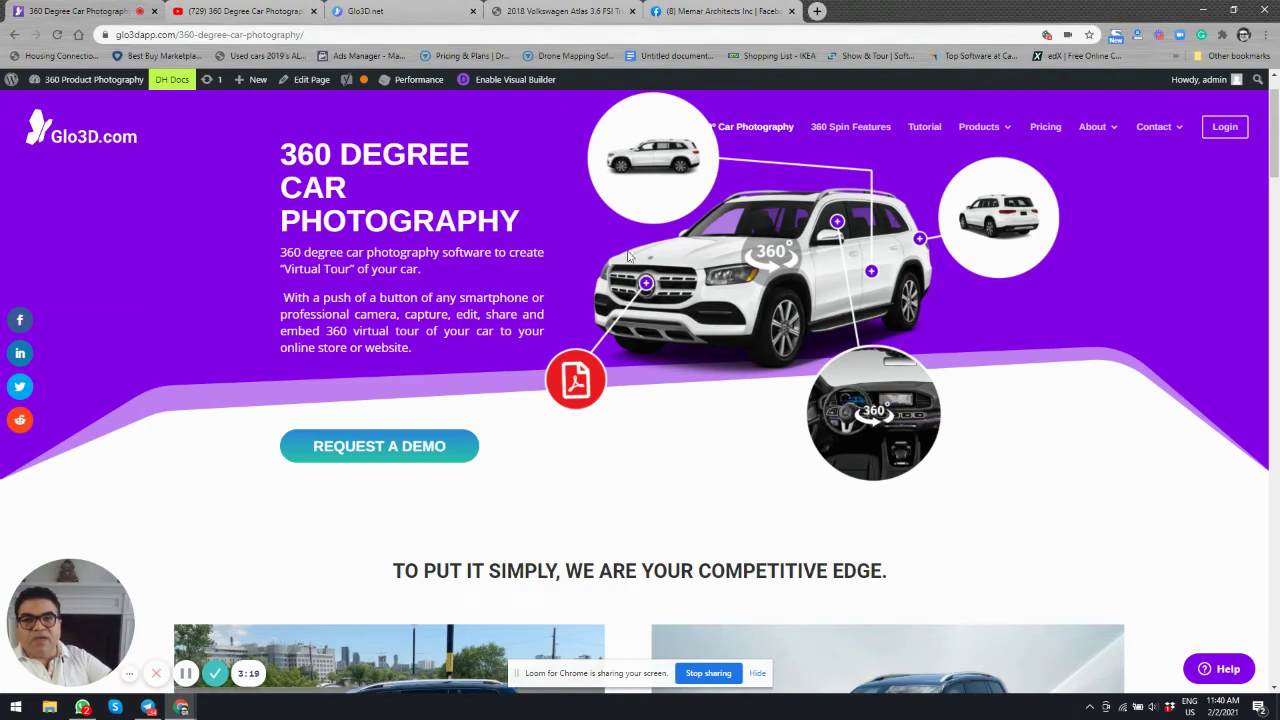
pyautogui.scroll(1, 742, 142)
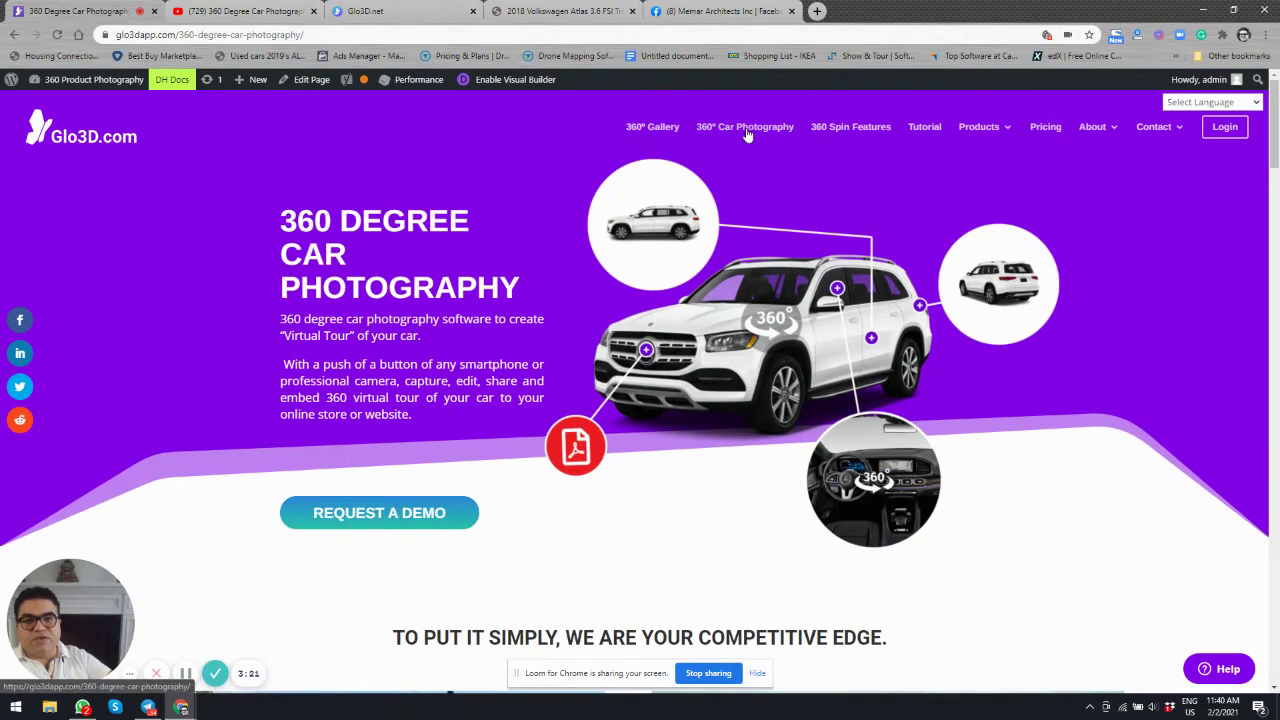
pyautogui.scroll(-6, 748, 250)
pyautogui.scroll(-20, 729, 380)
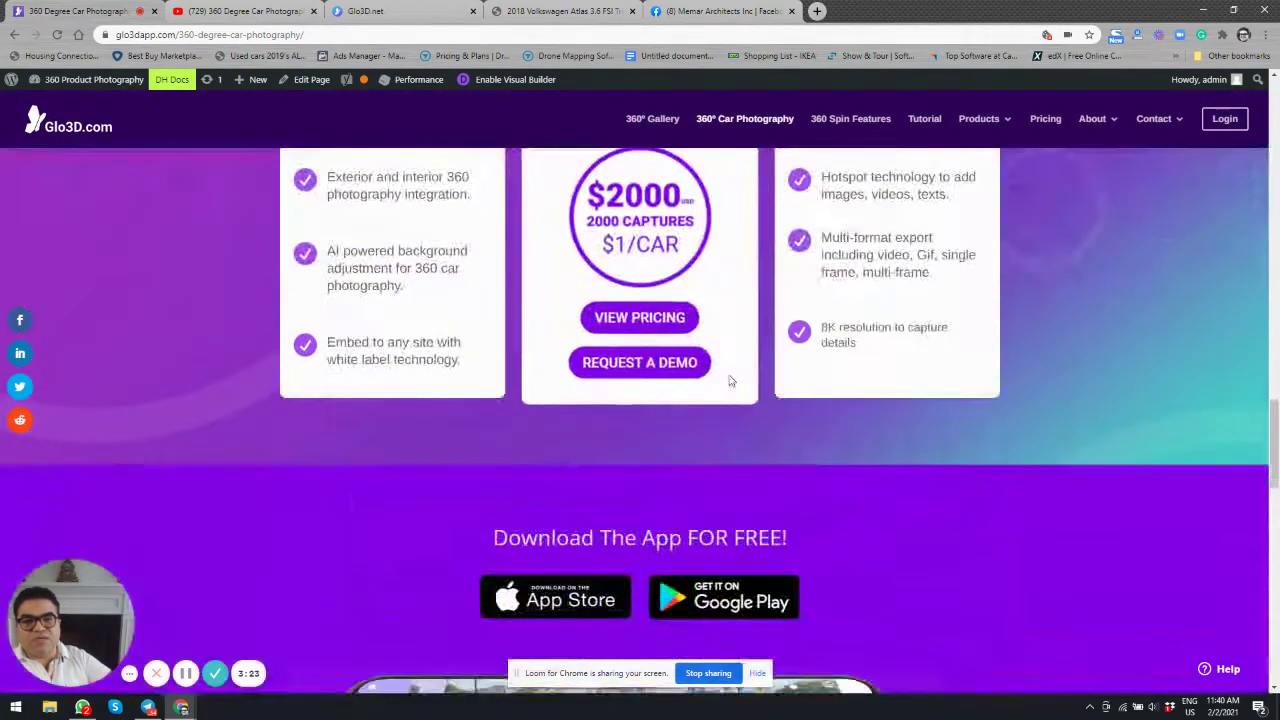
pyautogui.scroll(1, 729, 380)
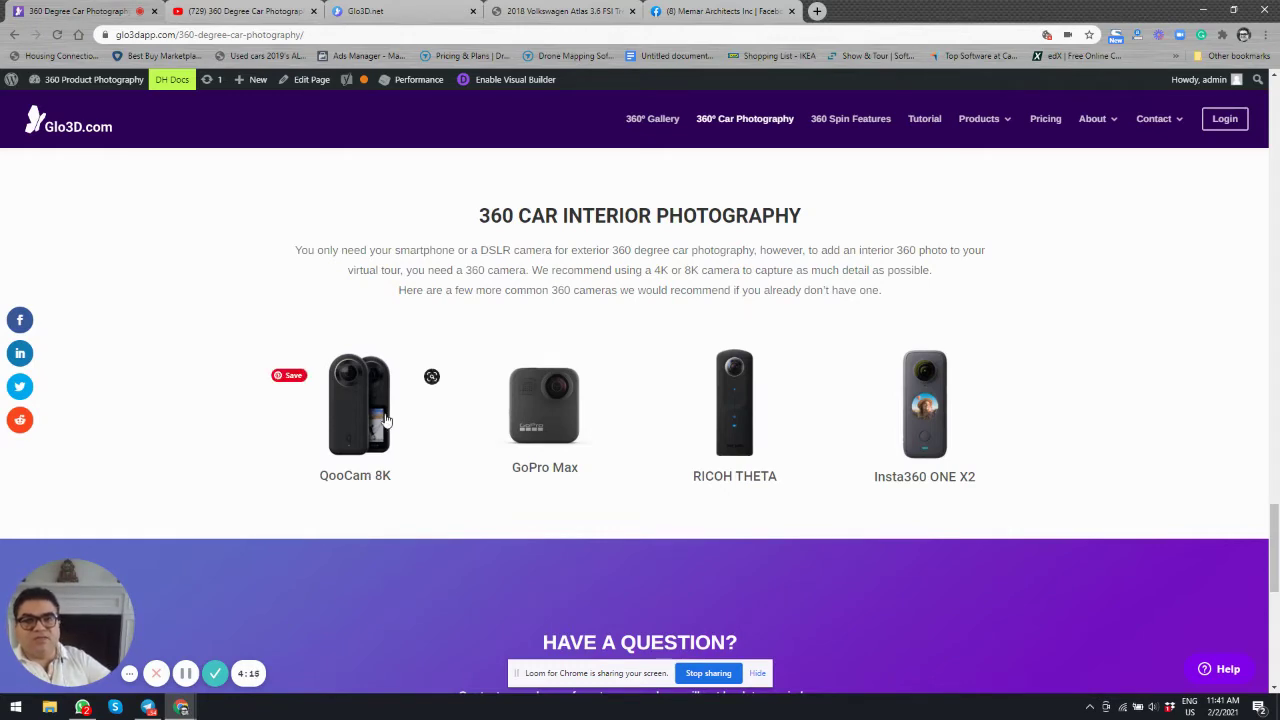
pyautogui.hotkey('ctrl', 'Tab')
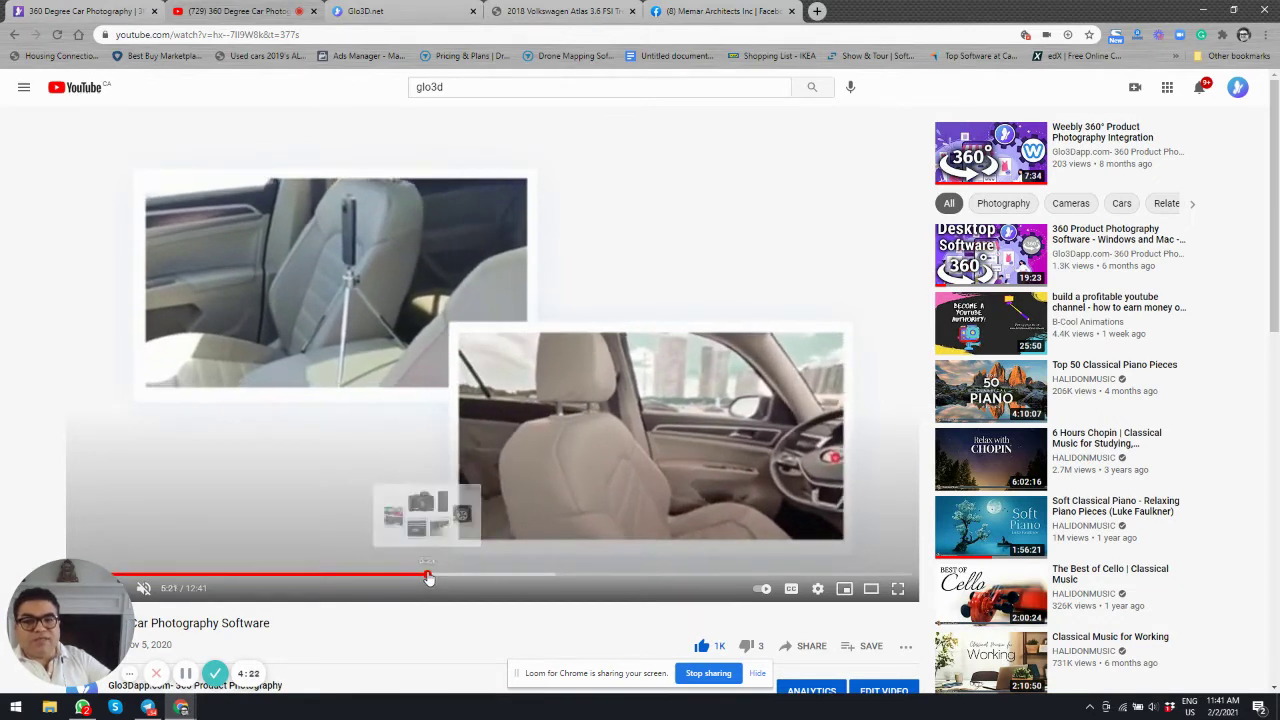
# Seek the video through Step 2 to the photo-grid demo near 6:25, then open the Glo3D.net profile
pyautogui.click(428, 577)
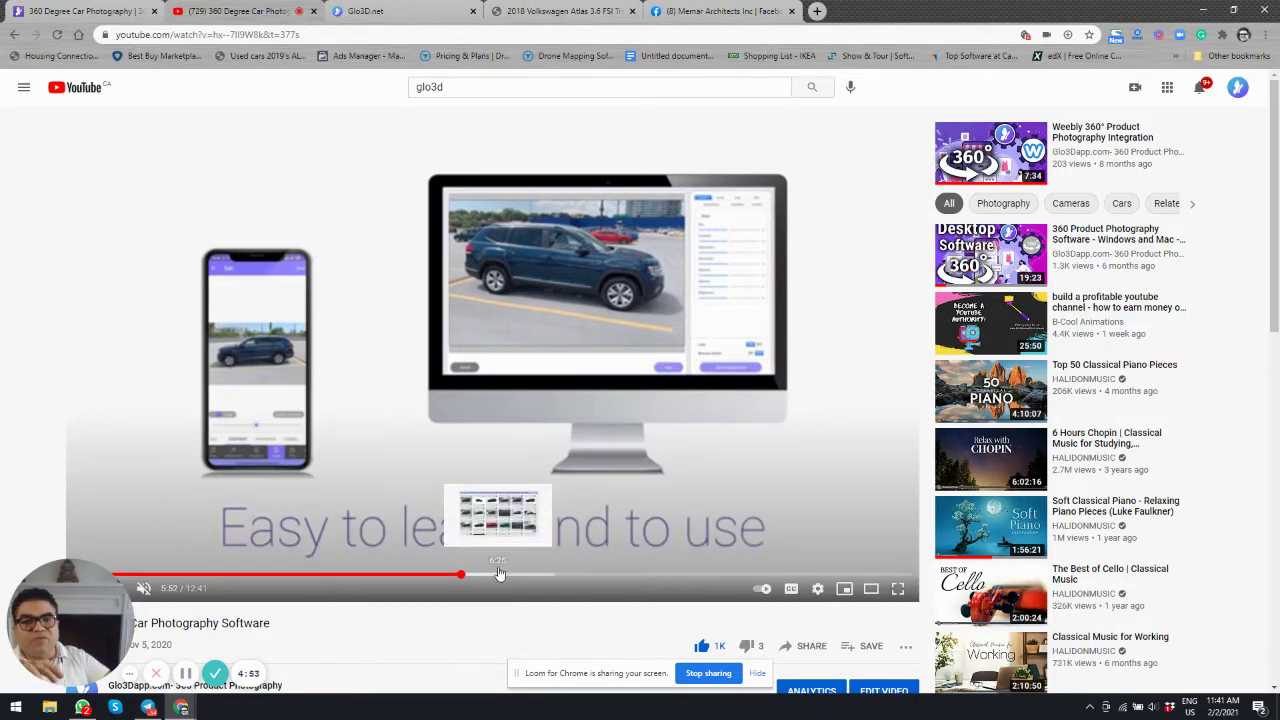
pyautogui.click(478, 576)
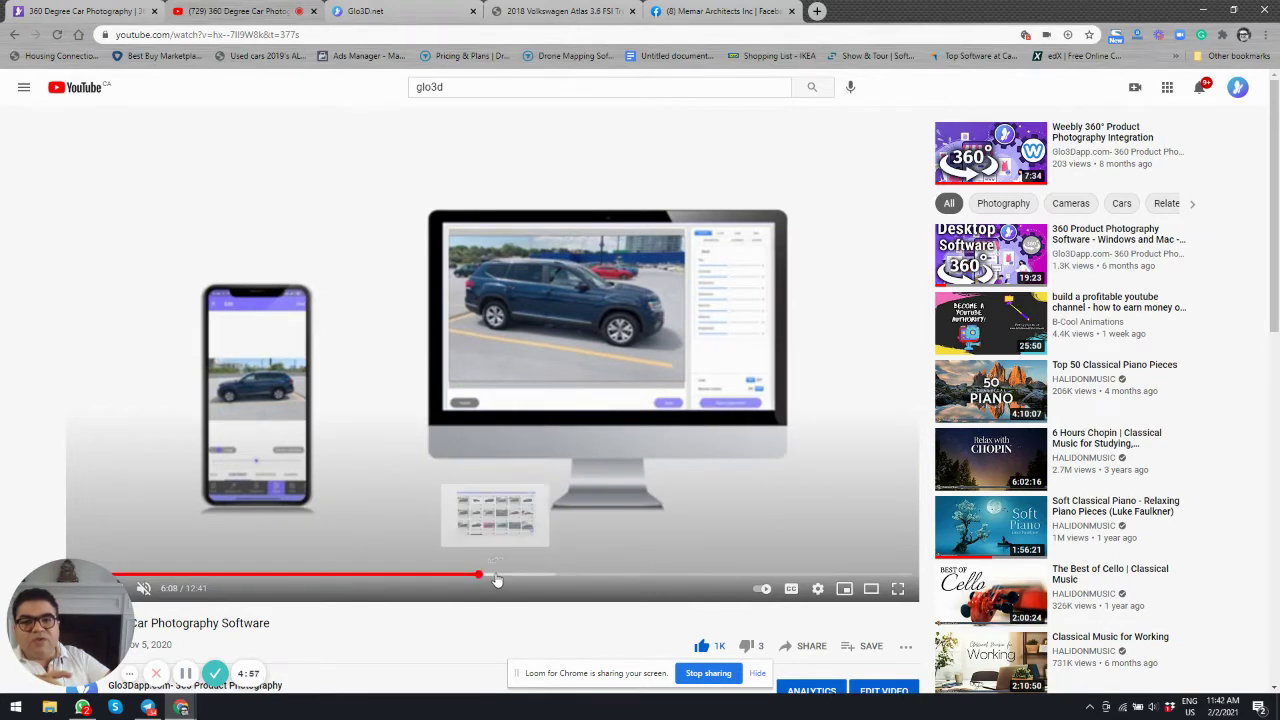
pyautogui.click(495, 577)
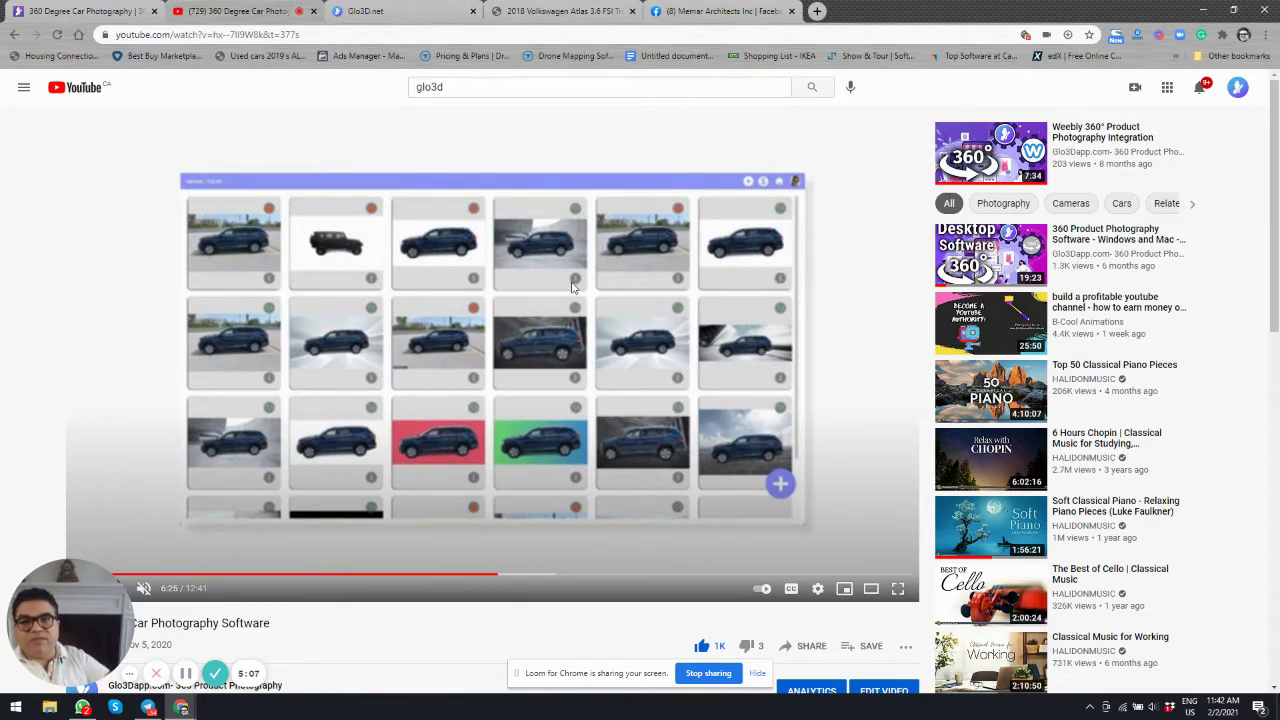
pyautogui.click(396, 8)
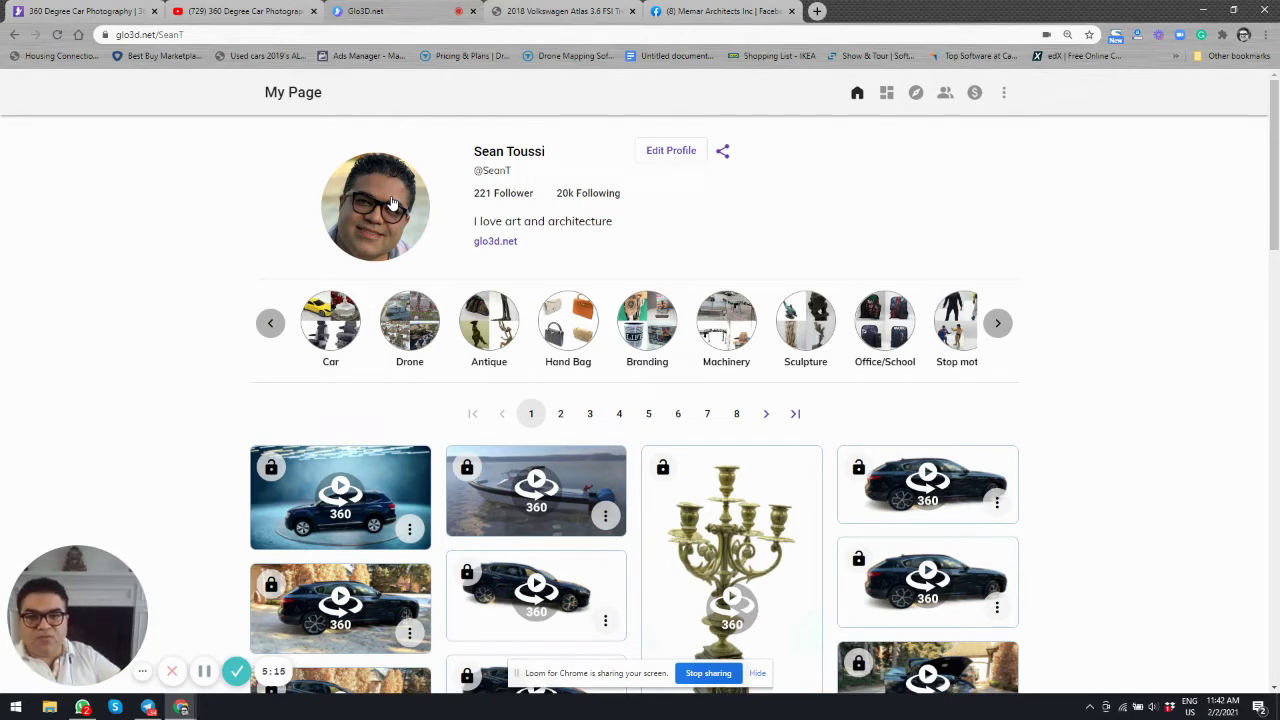
pyautogui.click(348, 498)
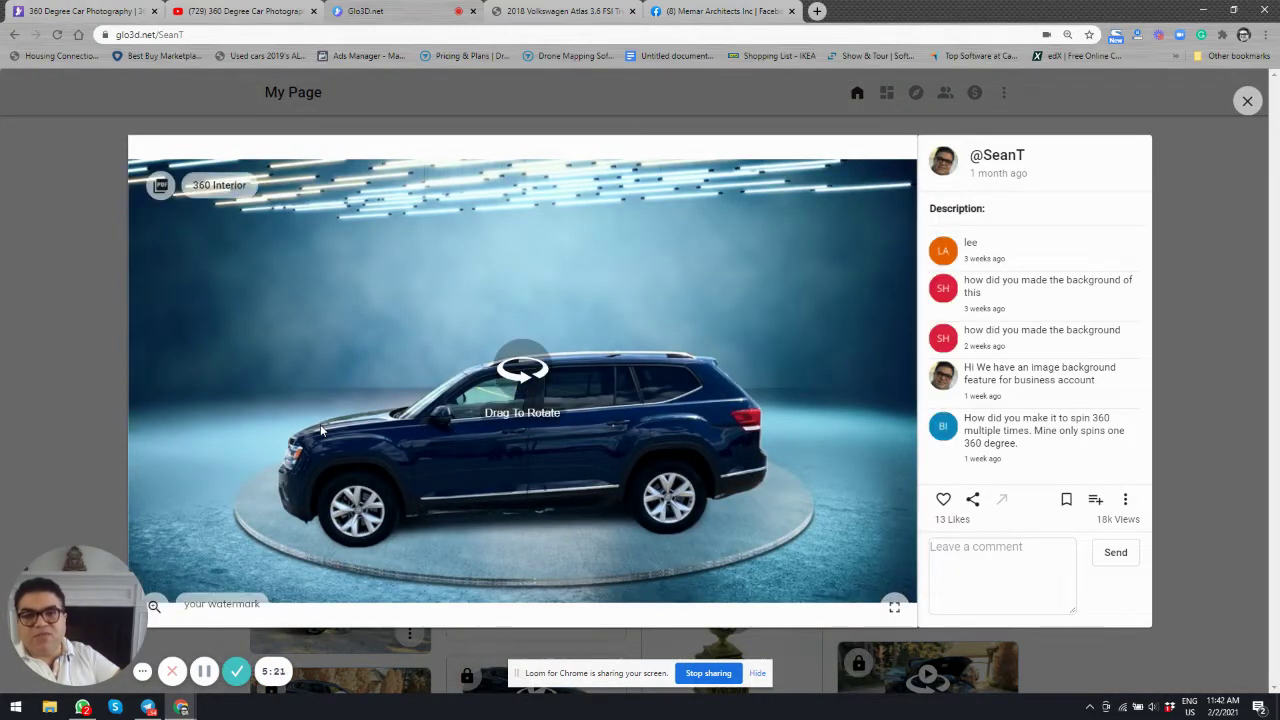
pyautogui.moveTo(321, 430); pyautogui.dragTo(533, 455)
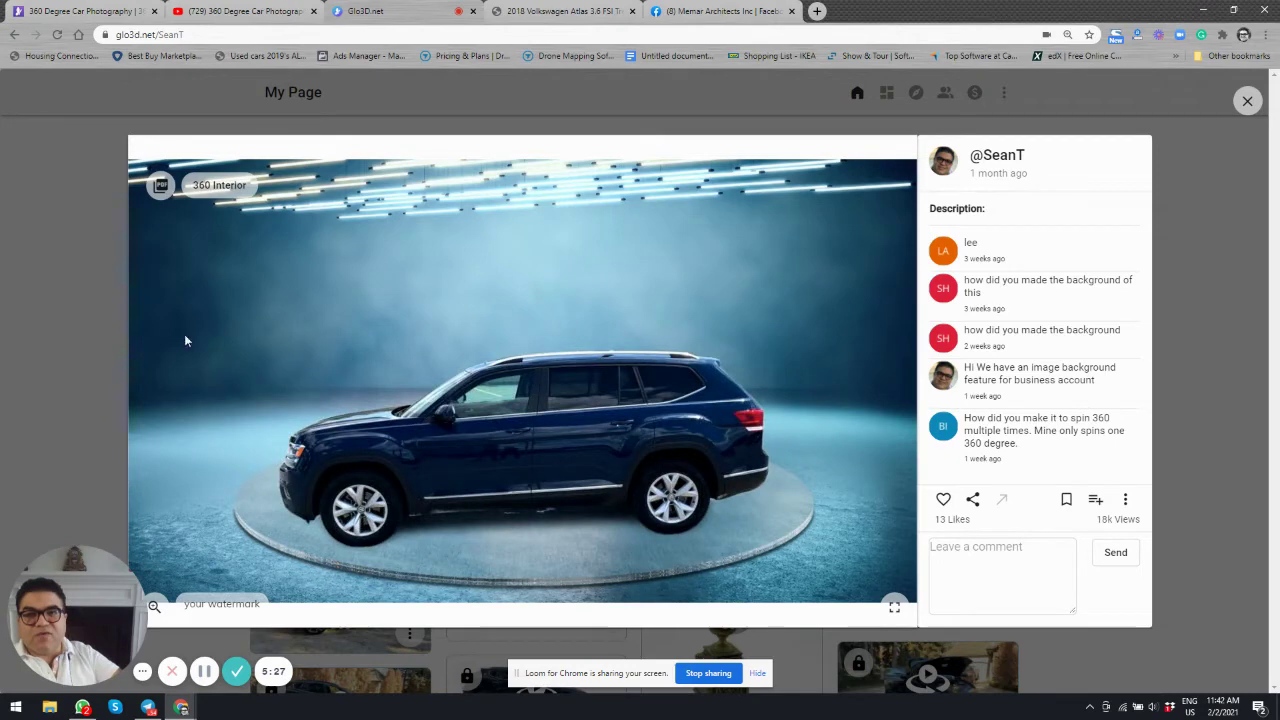
pyautogui.click(215, 186)
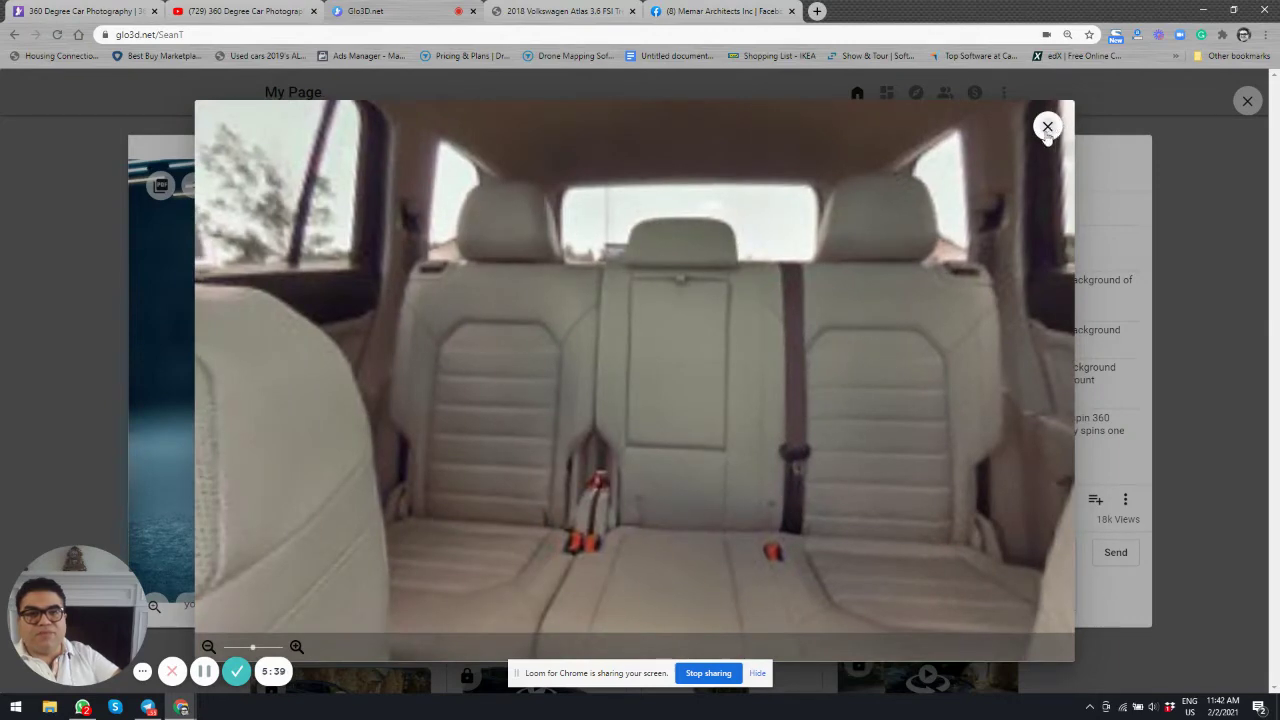
pyautogui.click(1047, 126)
pyautogui.click(1192, 266)
pyautogui.scroll(-2, 800, 500)
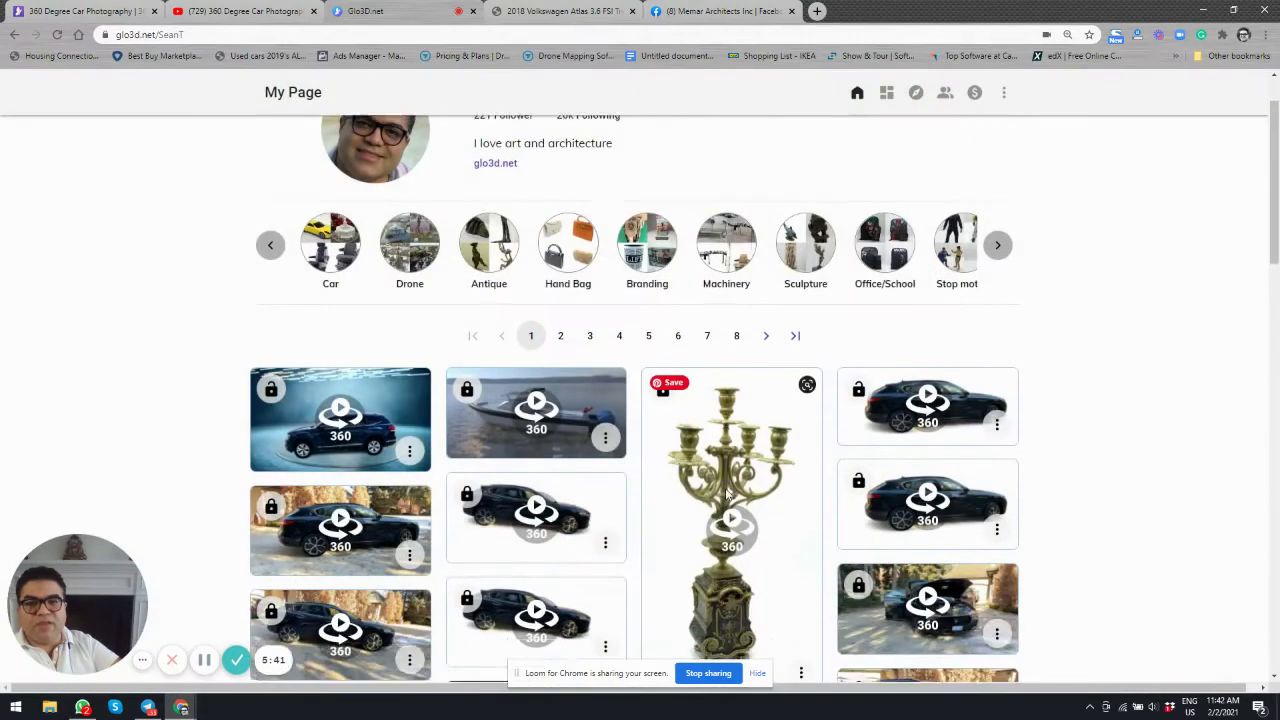
# Scroll the Glo3D.net profile page and open the Car category collection
pyautogui.scroll(2, 800, 500)
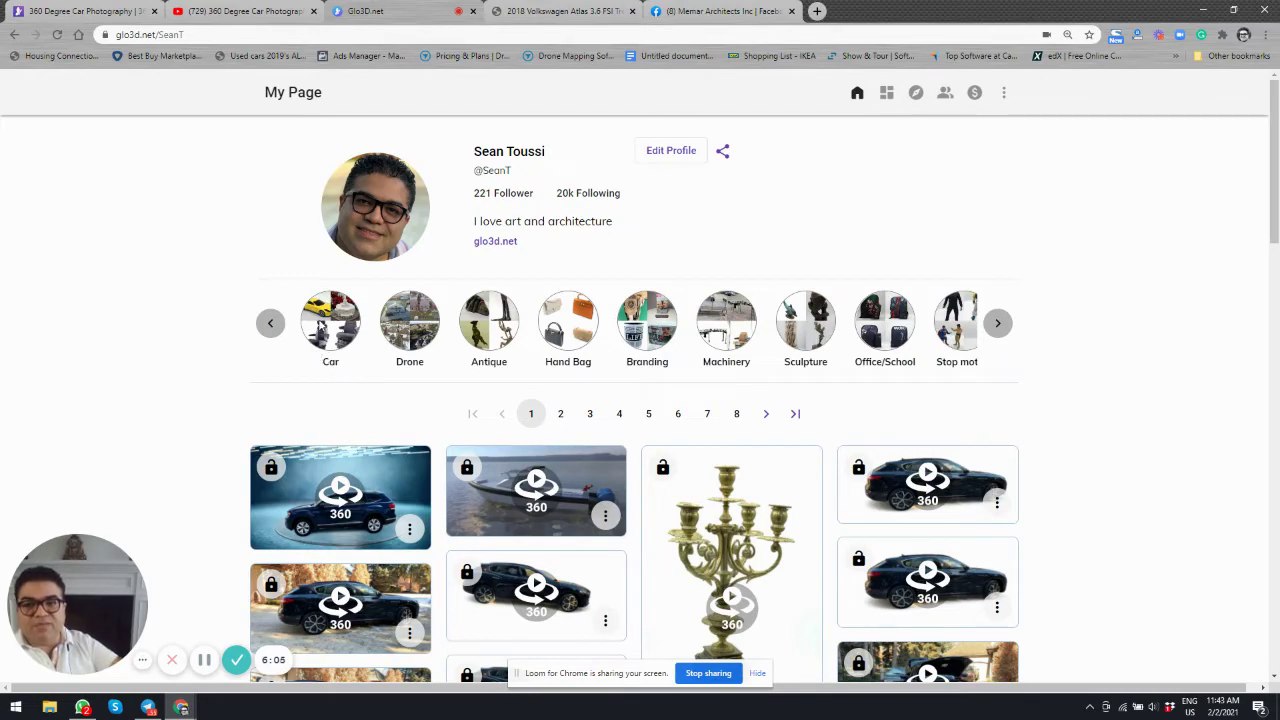
pyautogui.click(319, 330)
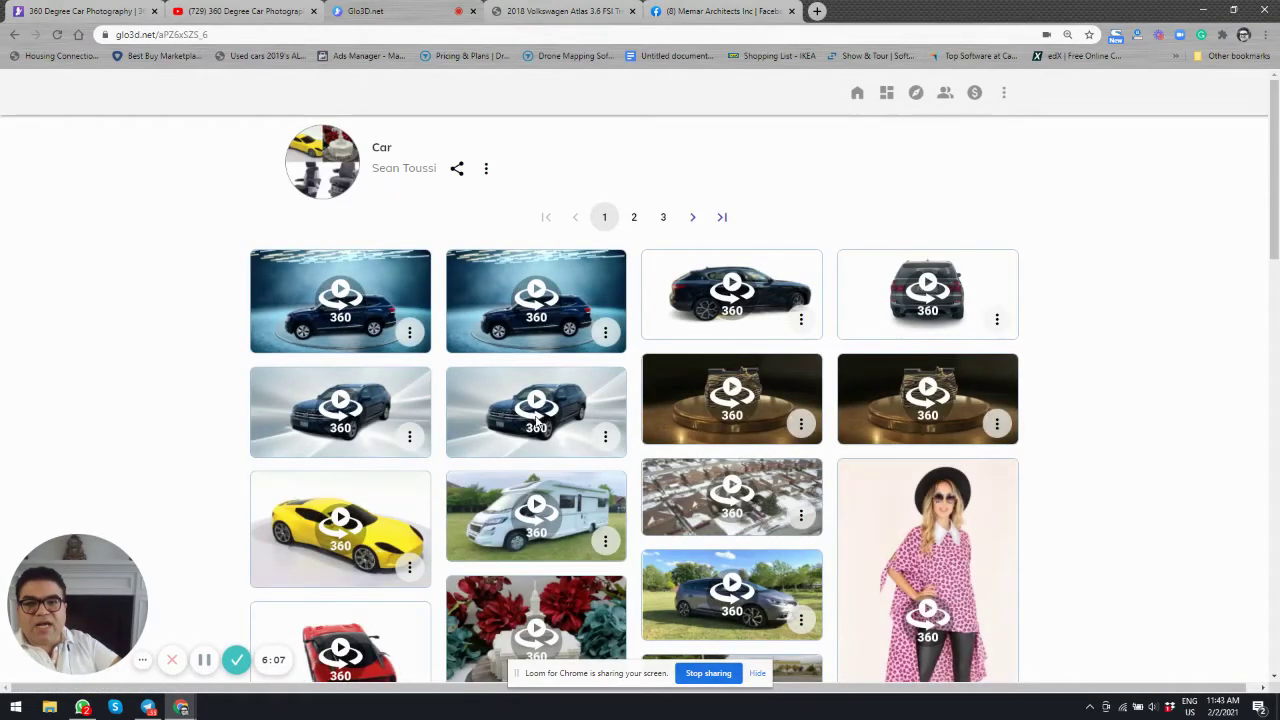
# Open the blue VW's 360 spin, view and close its Hood hotspot, rotate to three-quarter, start the interior tour
pyautogui.click(536, 418)
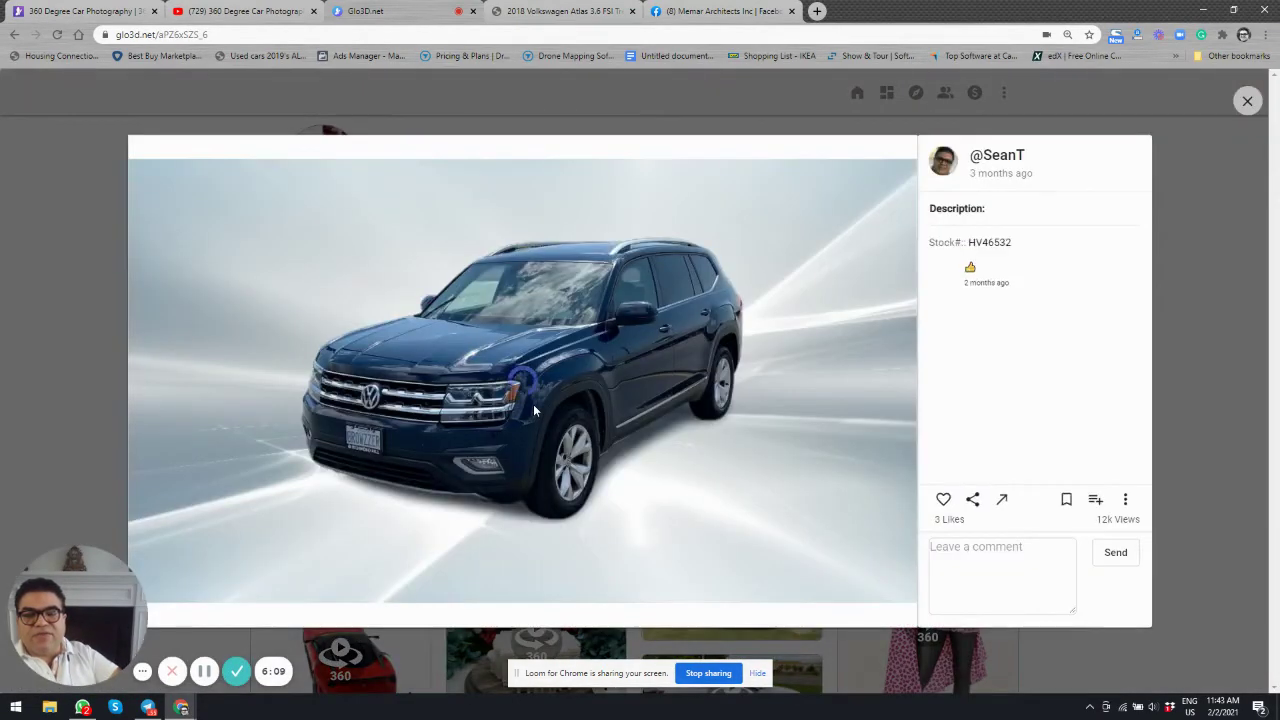
pyautogui.moveTo(743, 367); pyautogui.dragTo(812, 305)
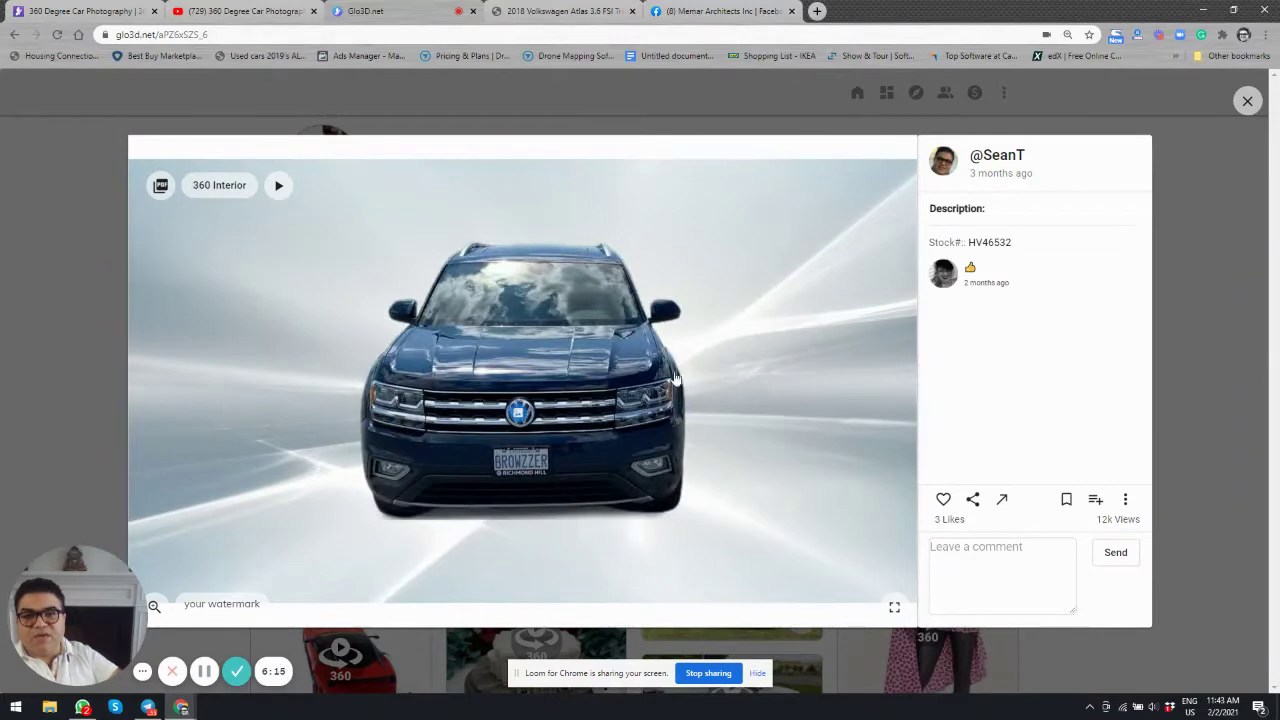
pyautogui.click(518, 412)
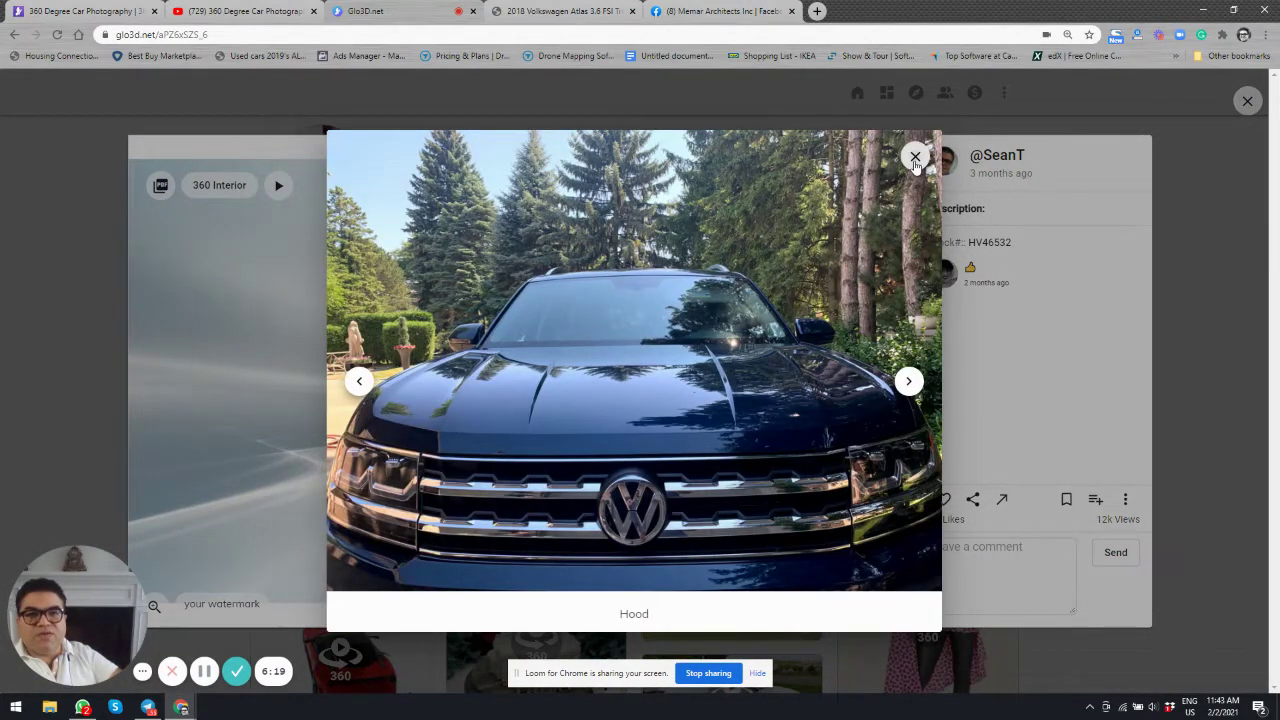
pyautogui.click(915, 157)
pyautogui.moveTo(565, 370); pyautogui.dragTo(591, 371)
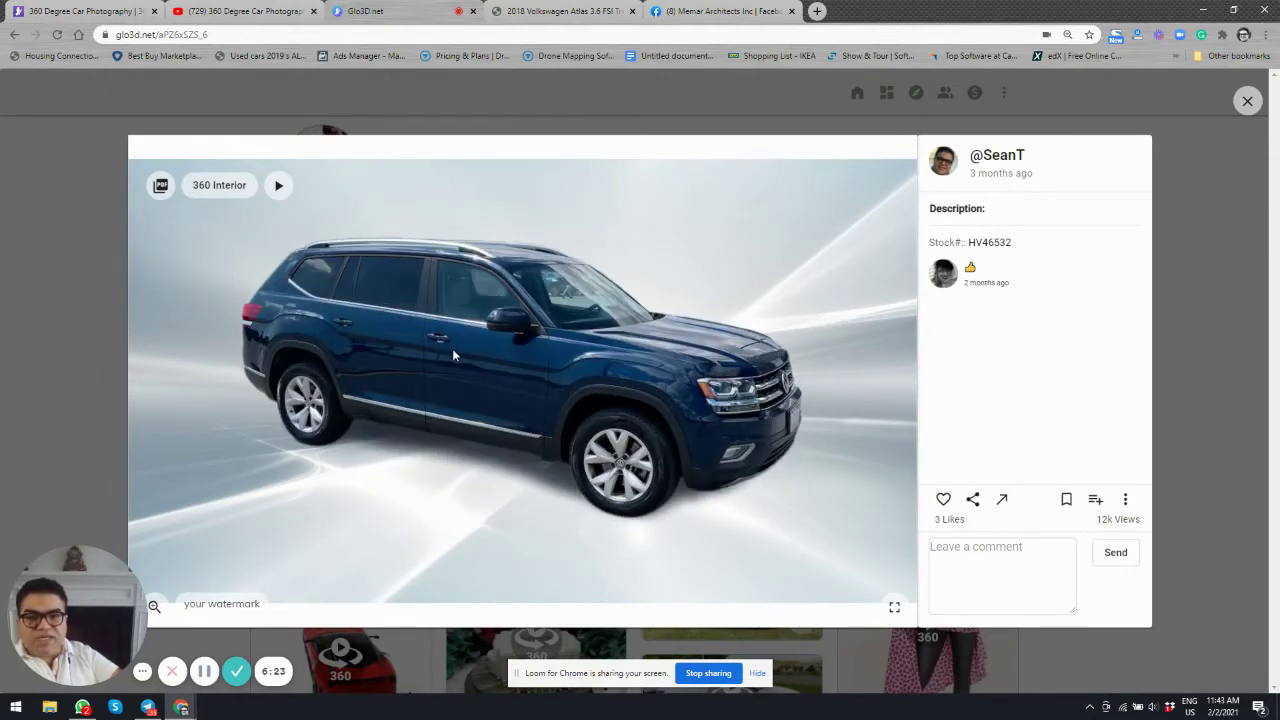
pyautogui.click(212, 185)
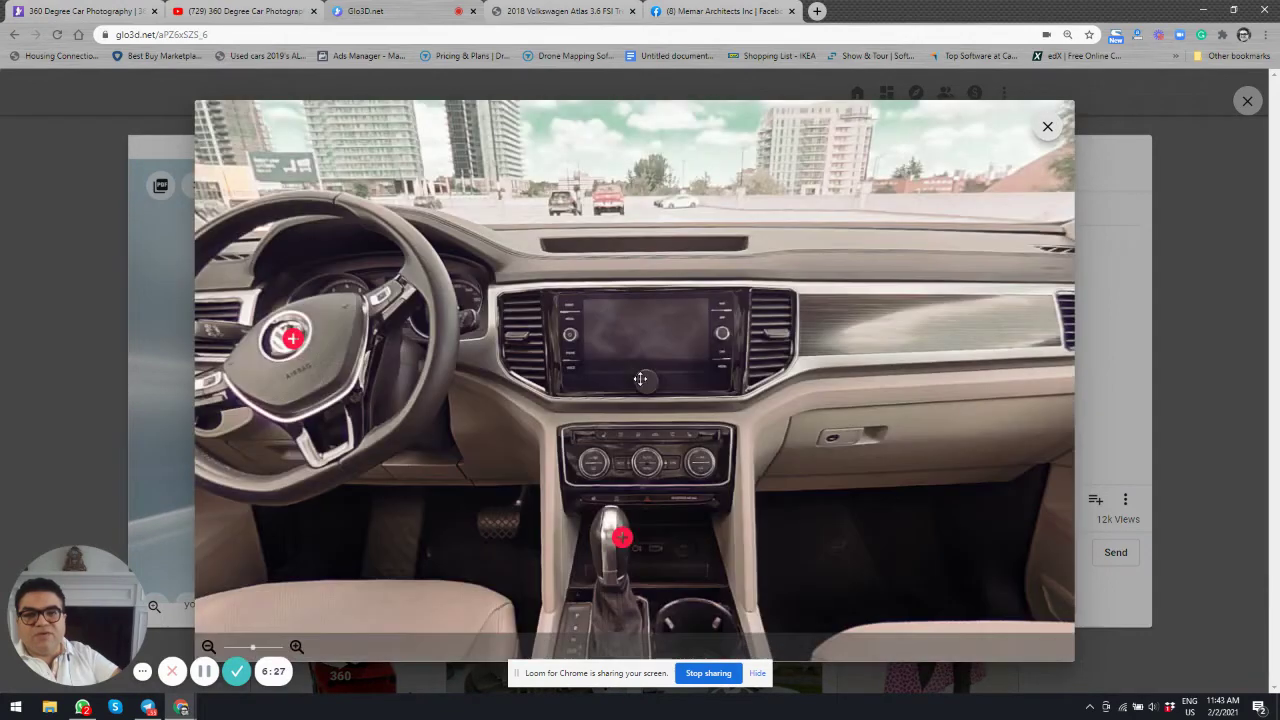
# In the interior tour, view and close the steering-wheel and gear-stick hotspot photos
pyautogui.moveTo(547, 404); pyautogui.dragTo(718, 382)
pyautogui.click(477, 268)
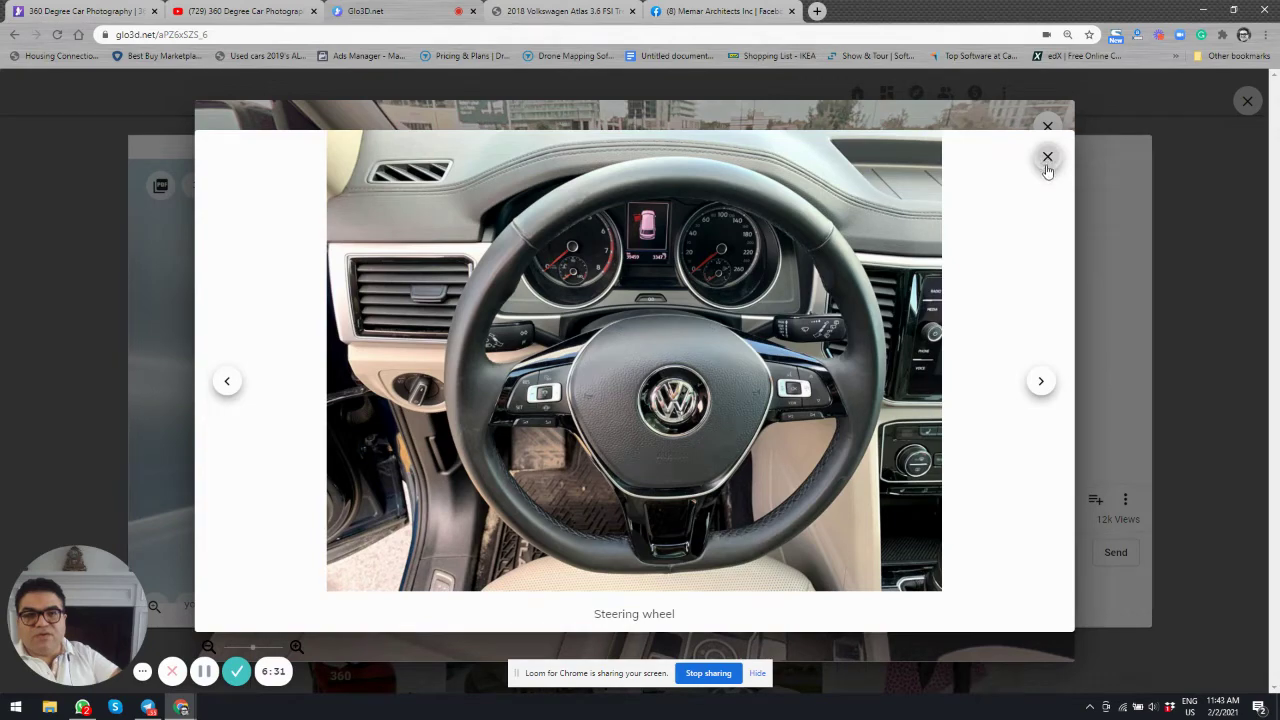
pyautogui.click(1047, 161)
pyautogui.click(745, 495)
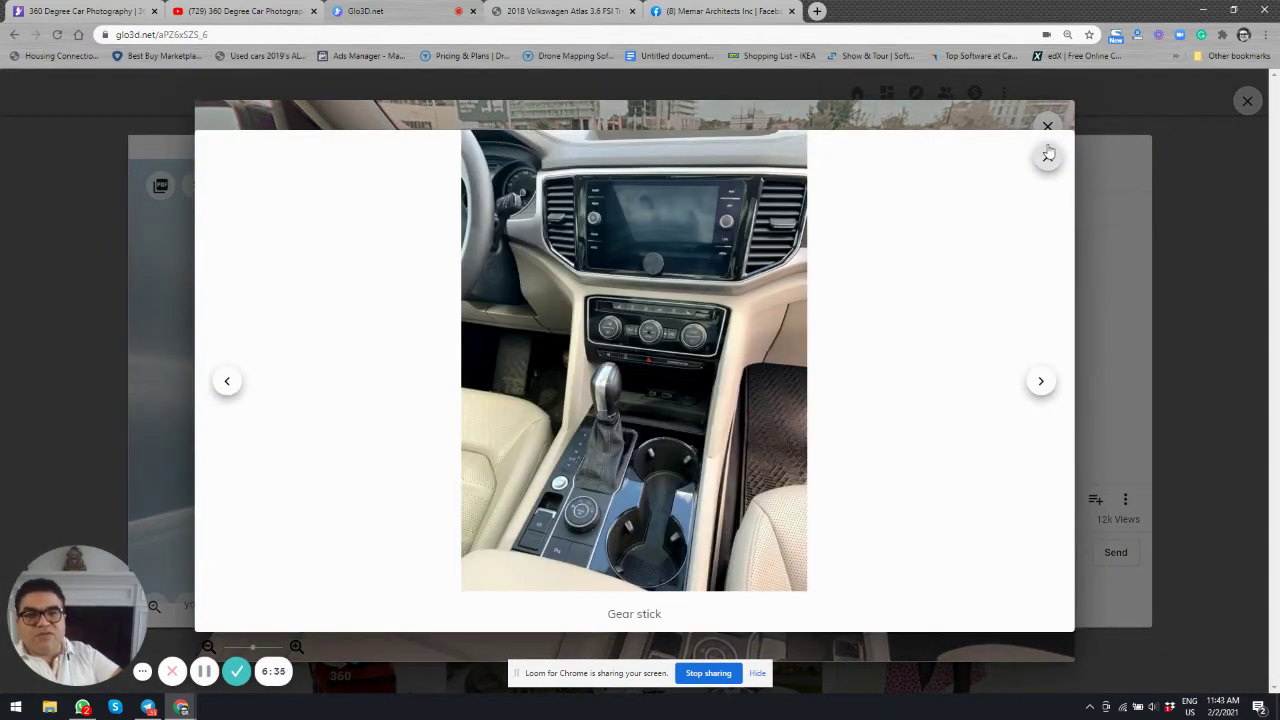
pyautogui.click(1047, 157)
# Turn to the rear seats, enter the rear-cabin 360° scene, look around, then close the tour
pyautogui.moveTo(493, 320); pyautogui.dragTo(600, 385)
pyautogui.moveTo(420, 355); pyautogui.dragTo(485, 362)
pyautogui.moveTo(374, 329); pyautogui.dragTo(854, 441)
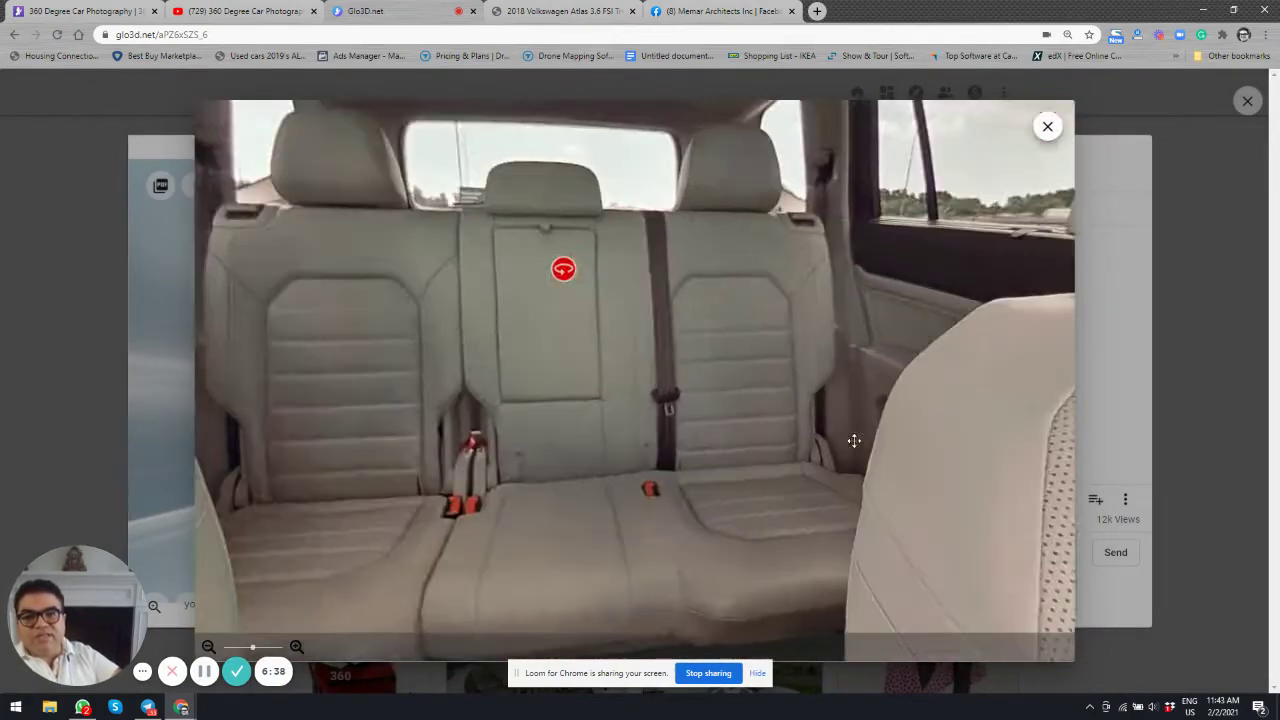
pyautogui.click(563, 269)
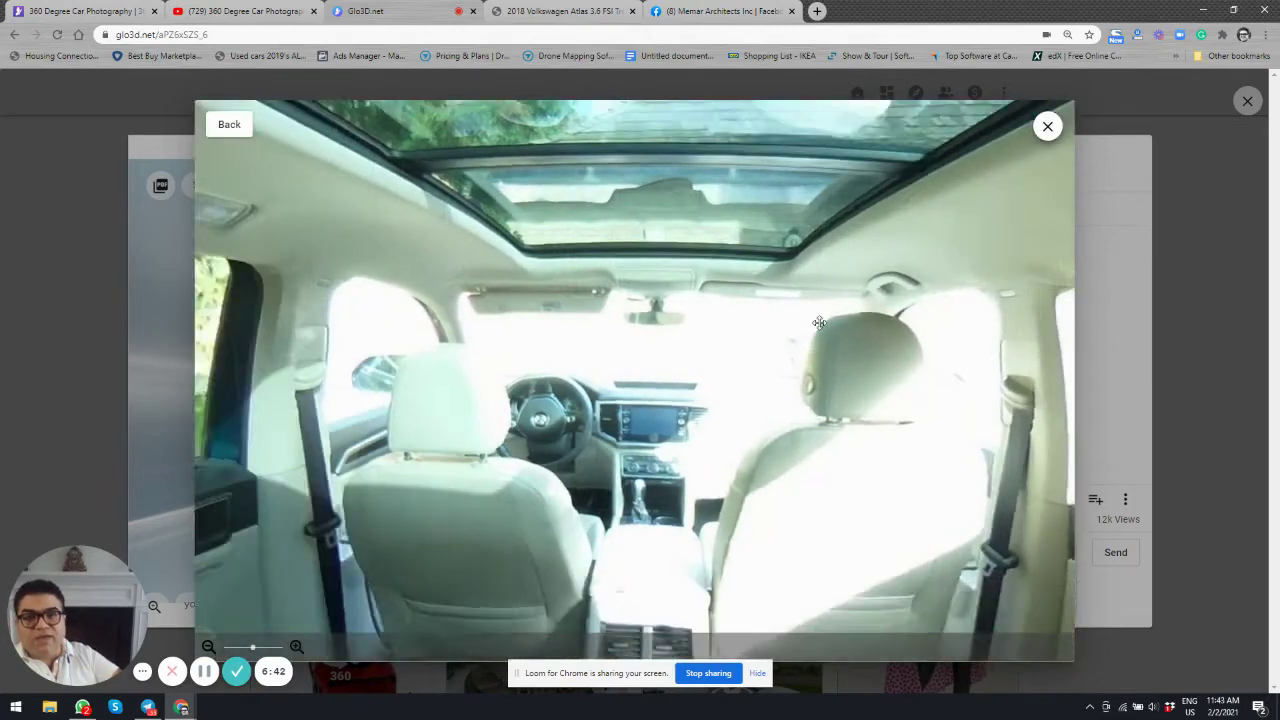
pyautogui.moveTo(818, 322); pyautogui.dragTo(599, 328)
pyautogui.moveTo(509, 363); pyautogui.dragTo(720, 369)
pyautogui.moveTo(651, 341); pyautogui.dragTo(747, 314)
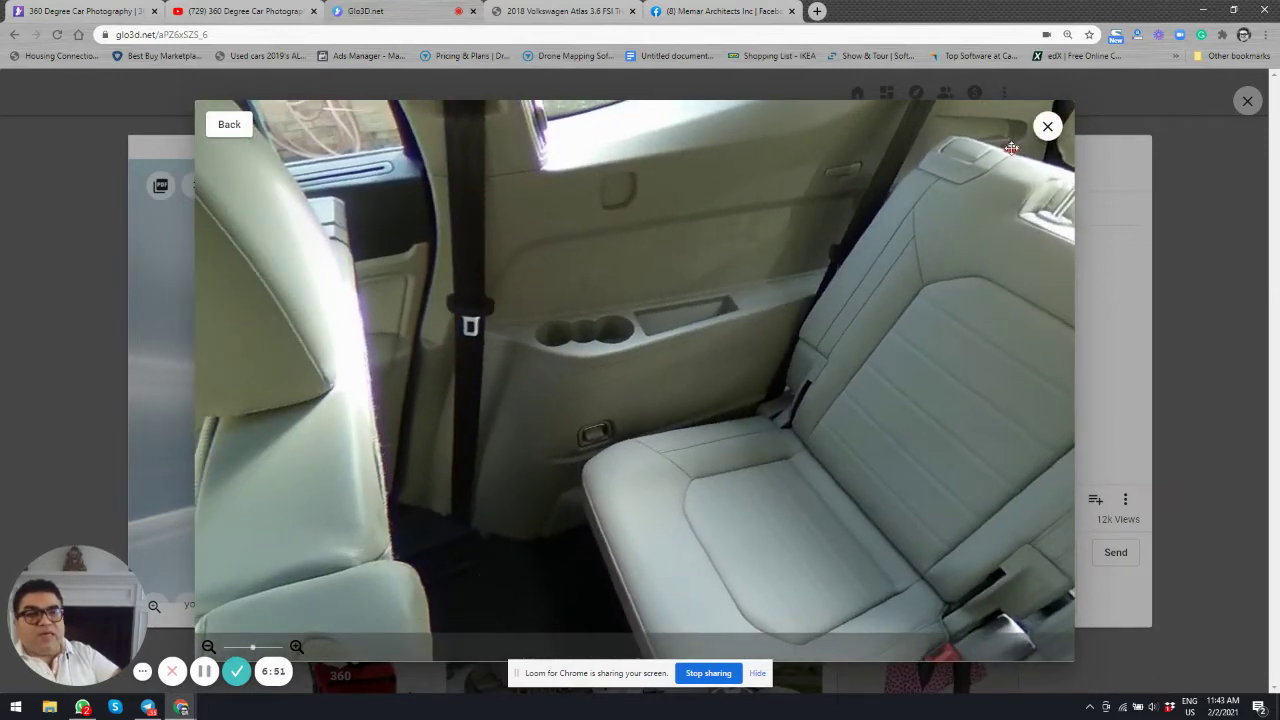
pyautogui.click(1047, 127)
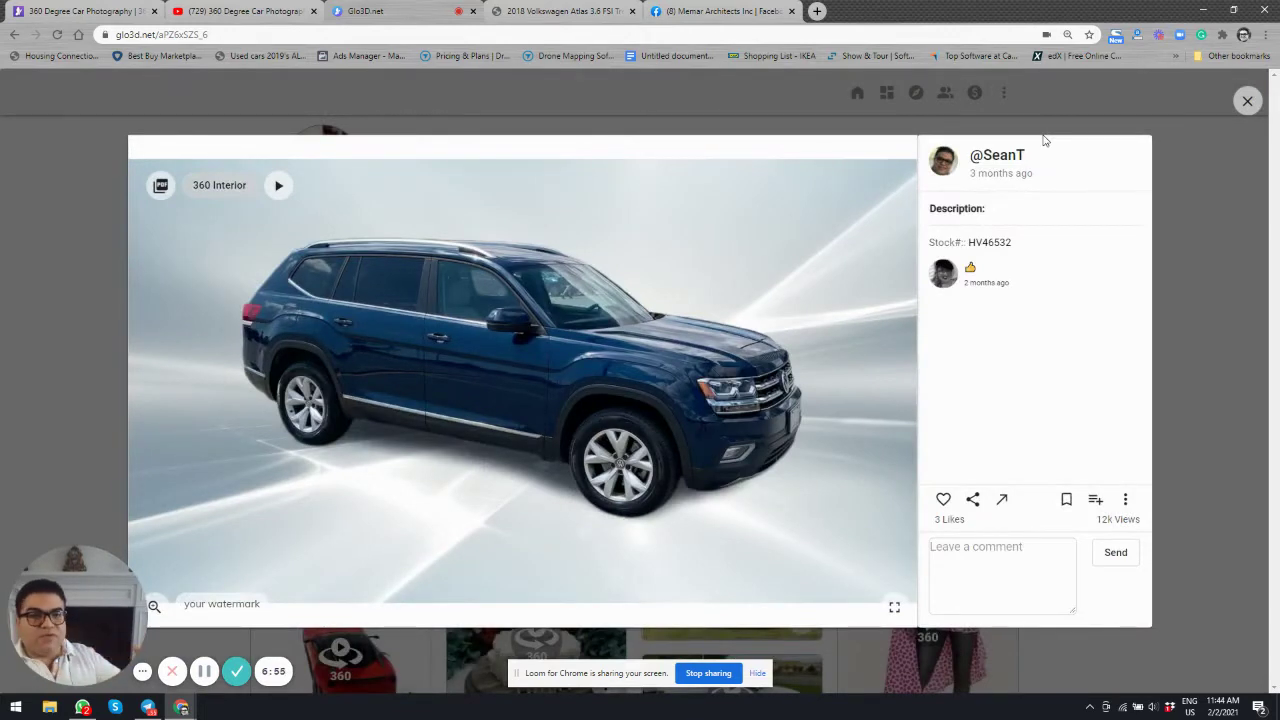
# Close the car viewer and inspect a gallery spin's share and download options list
pyautogui.click(1248, 103)
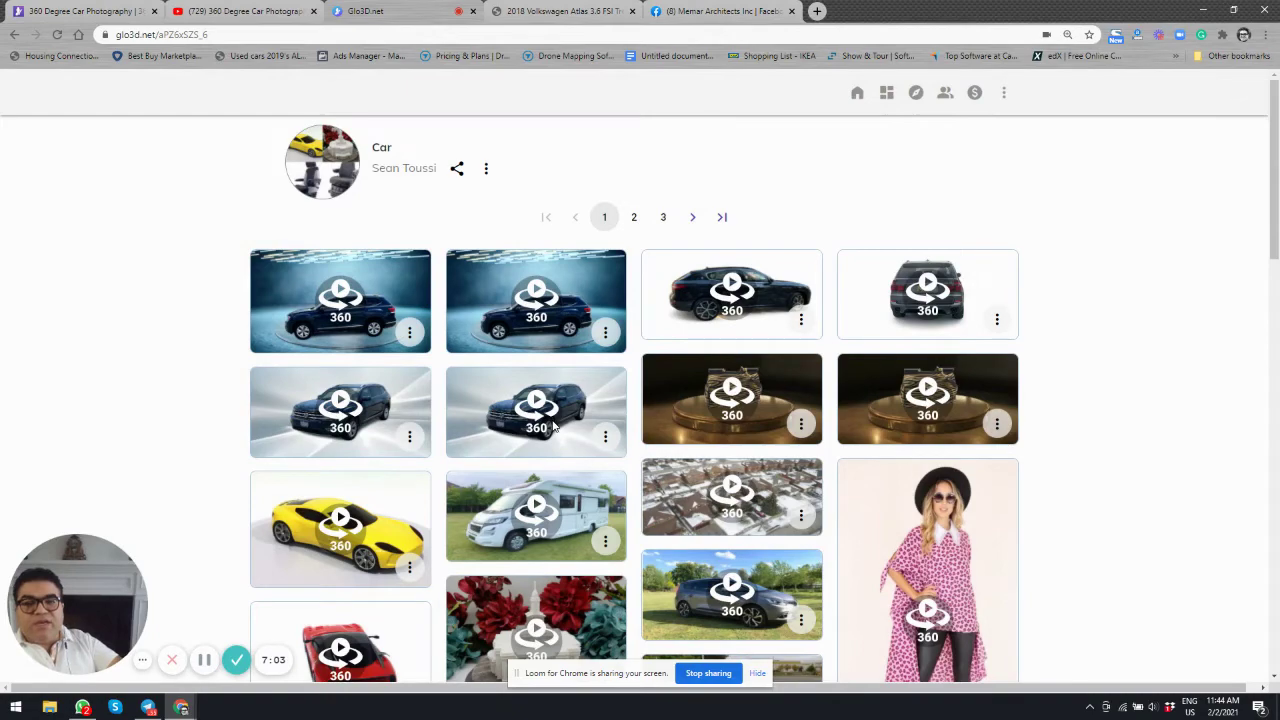
pyautogui.click(606, 438)
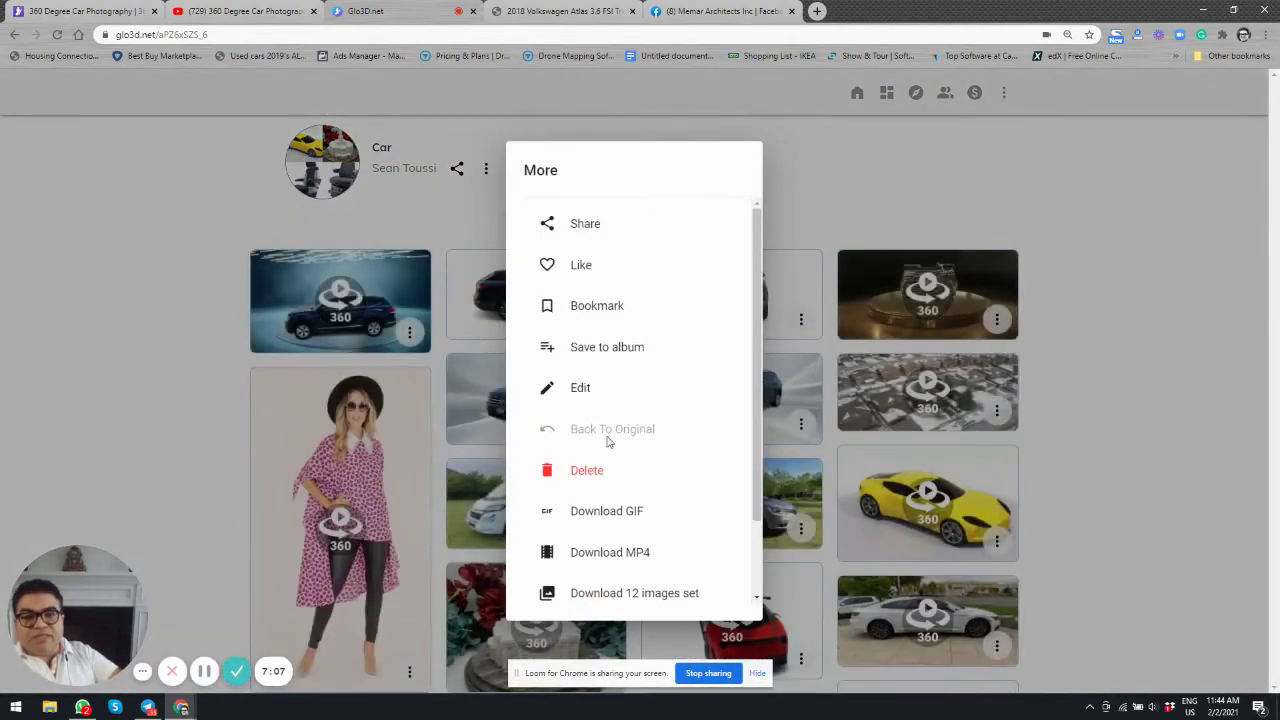
pyautogui.scroll(-3, 607, 440)
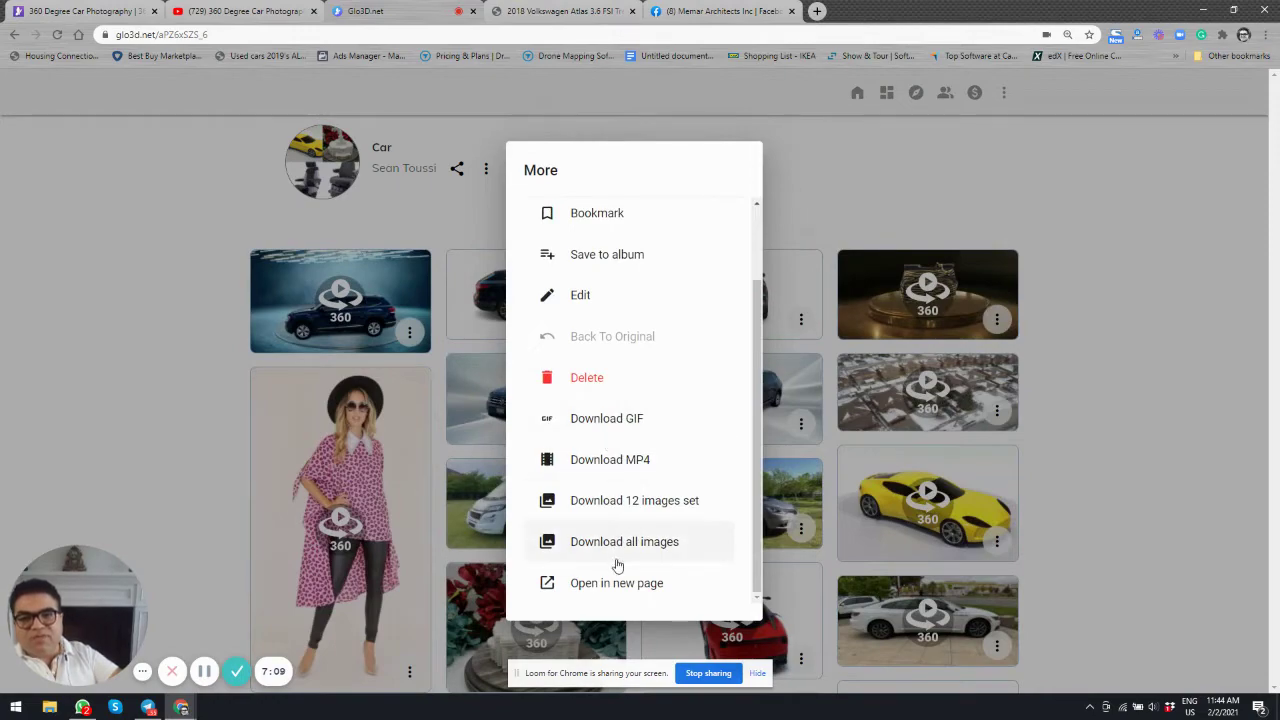
pyautogui.click(463, 303)
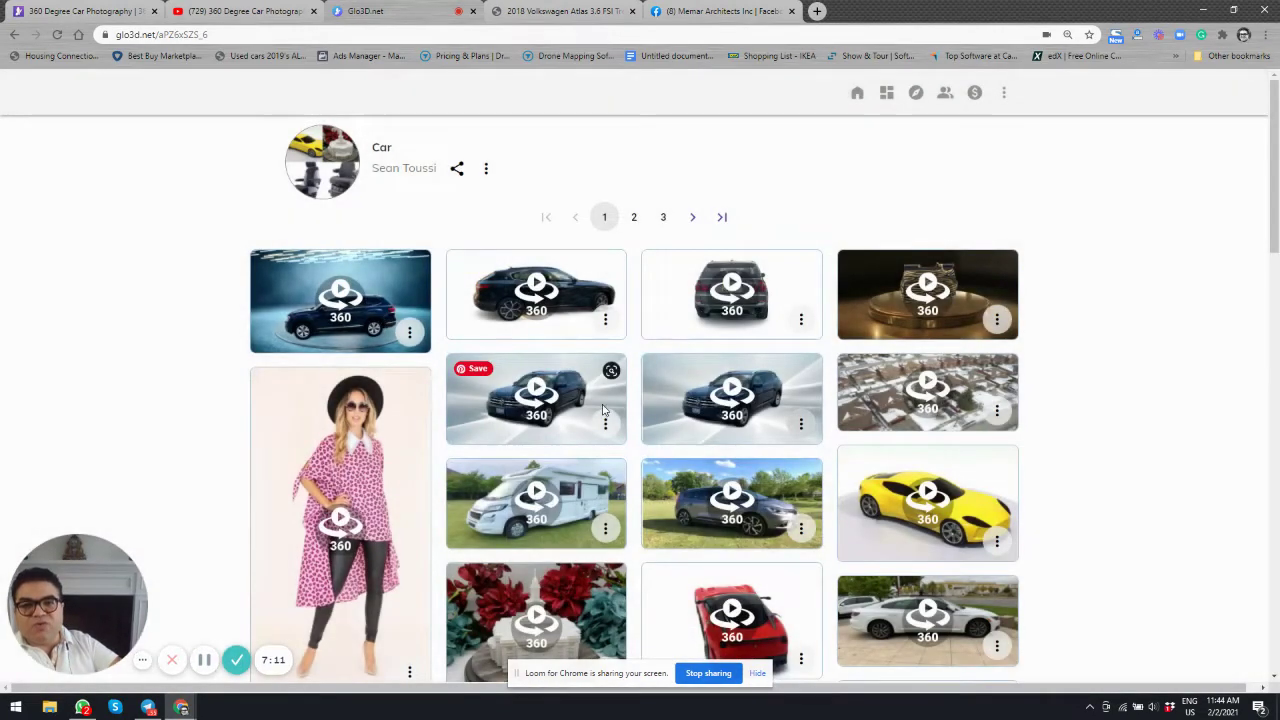
# Open the blue VW spin, review its Share menu with links, embed and Embed to eBay, then close it
pyautogui.click(603, 408)
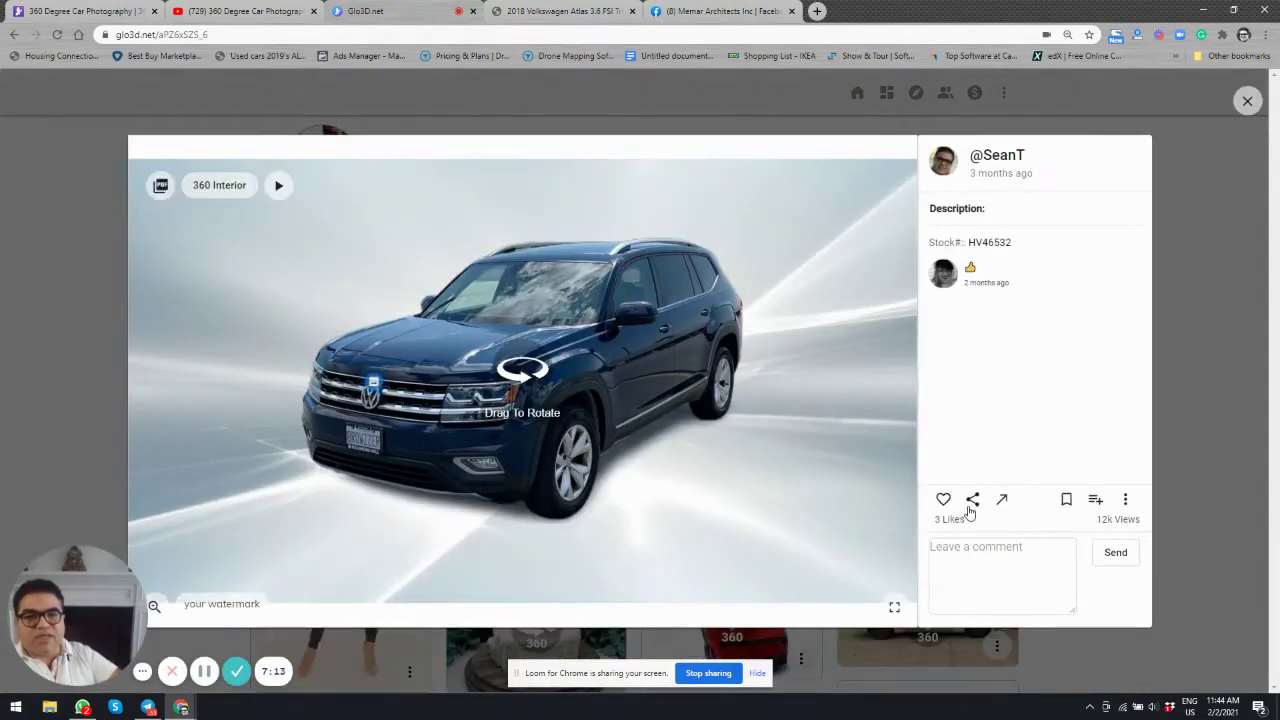
pyautogui.click(971, 500)
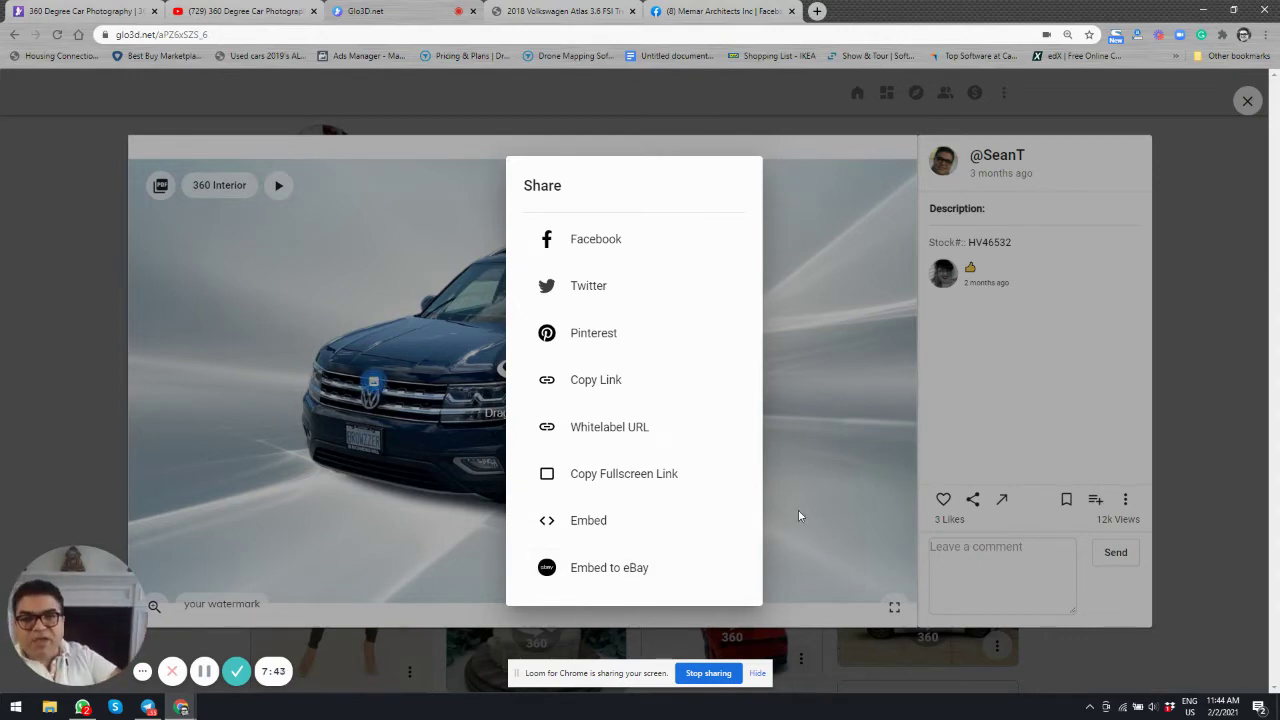
pyautogui.click(819, 360)
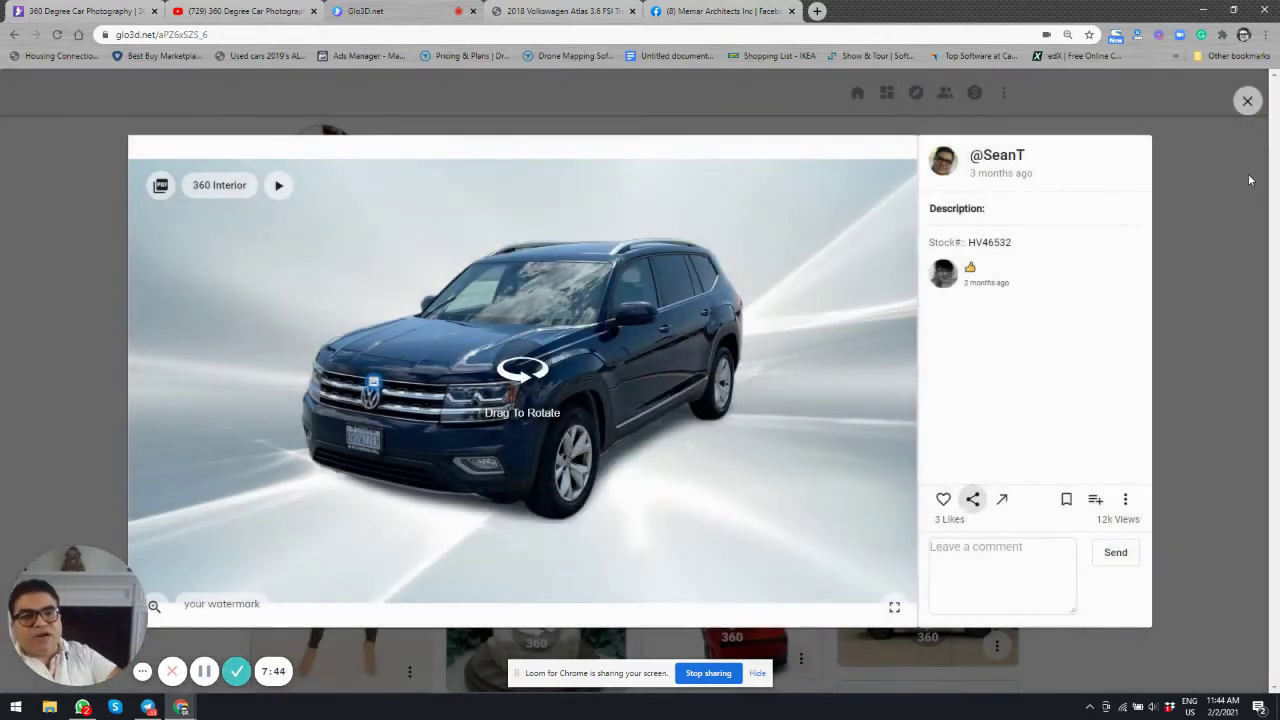
pyautogui.click(1249, 102)
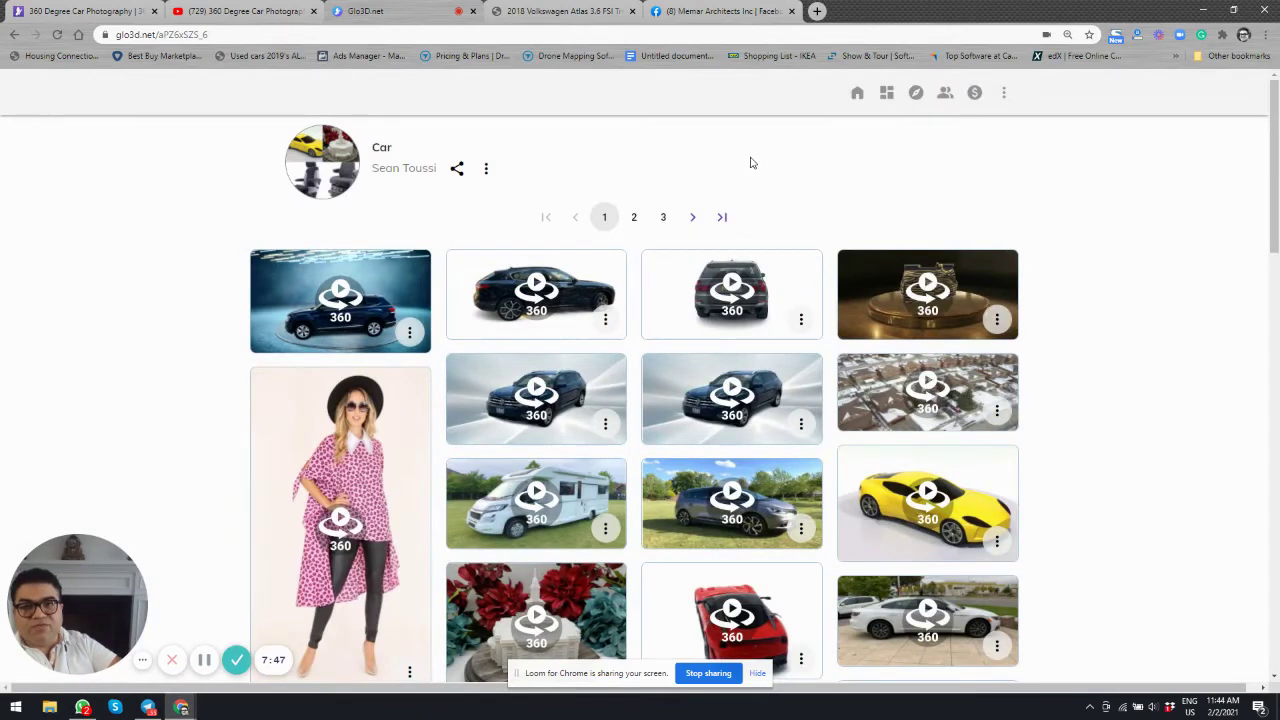
# On the Oakville Volkswagen 2018 Atlas listing, load the embedded 360° spin, rotate it, and zoom in
pyautogui.click(578, 10)
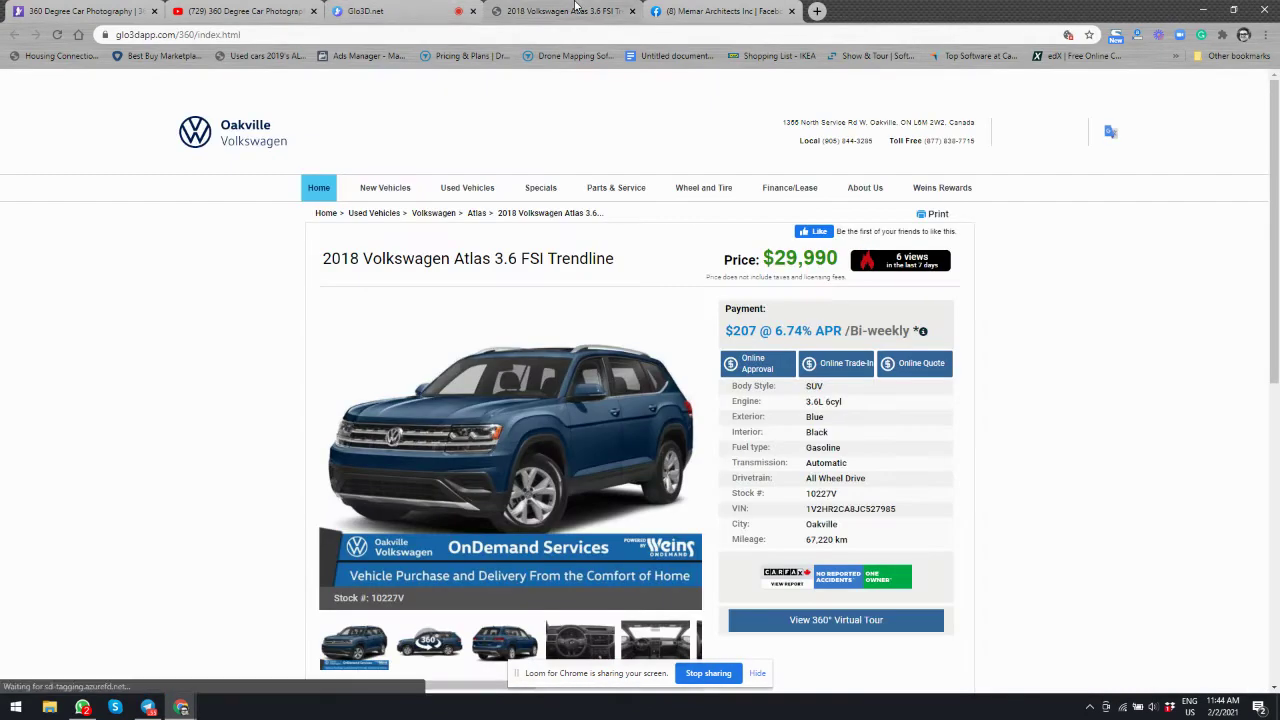
pyautogui.scroll(-1, 524, 215)
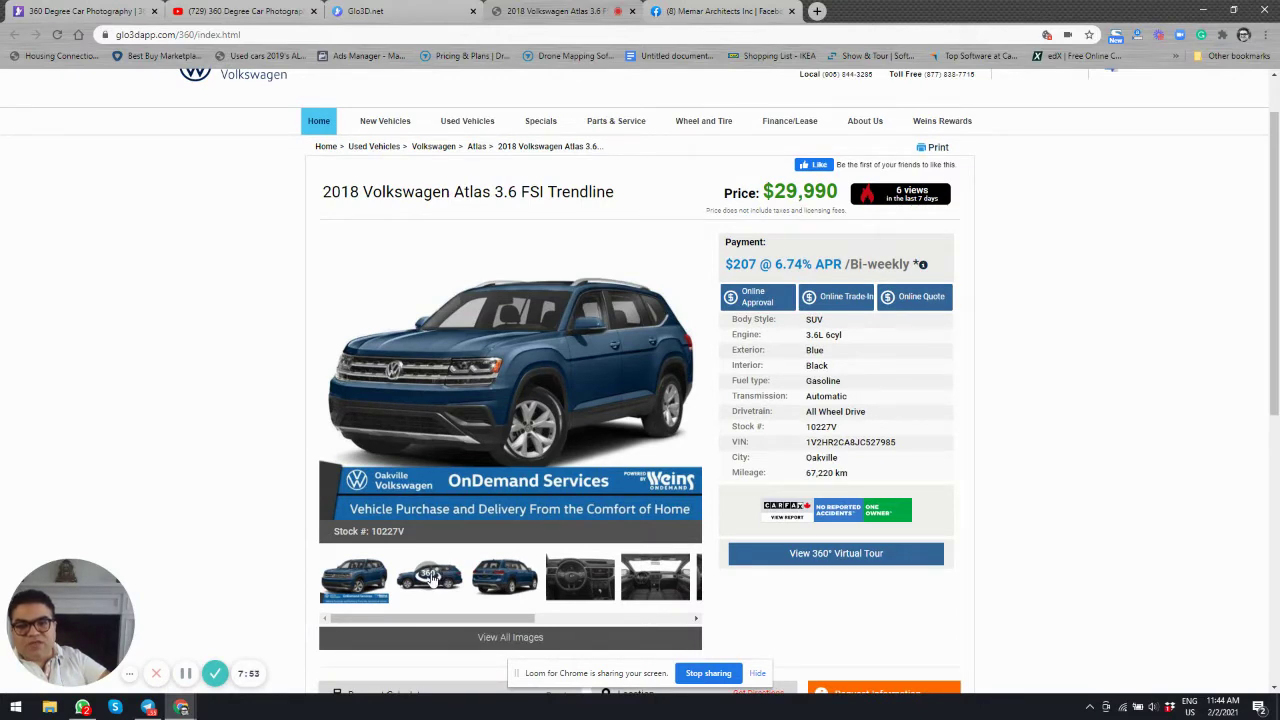
pyautogui.click(430, 578)
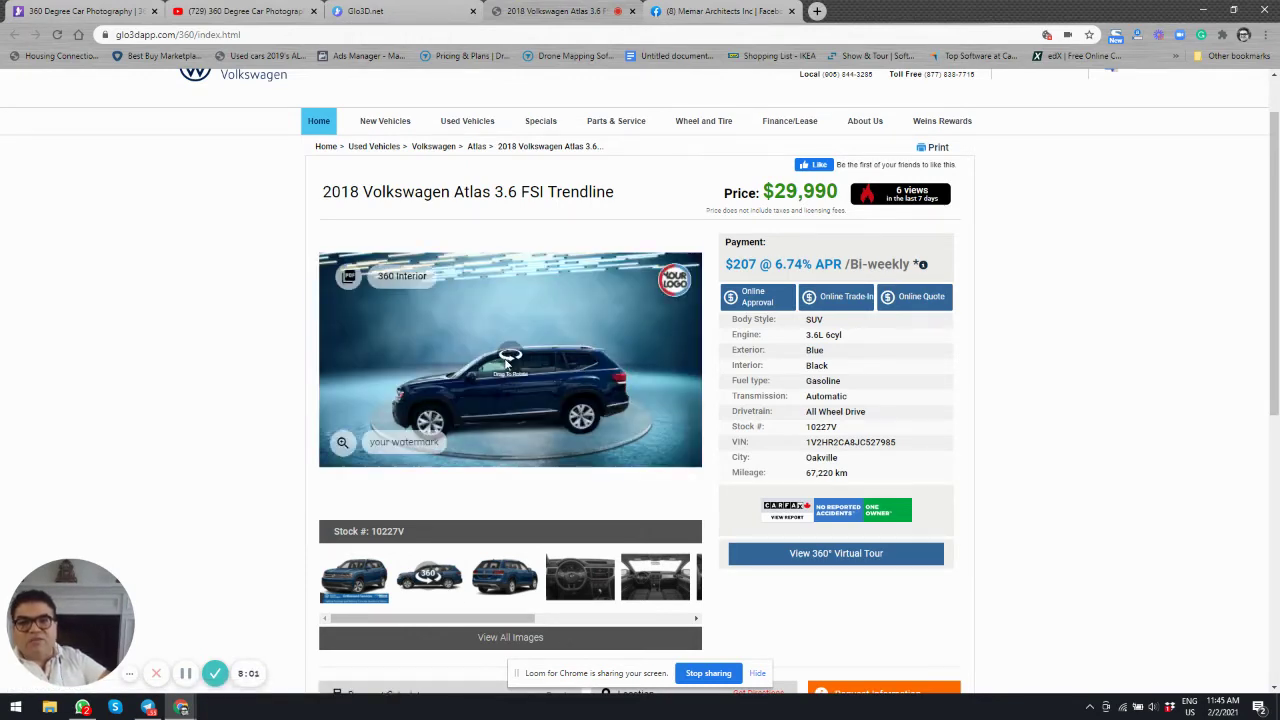
pyautogui.moveTo(424, 369); pyautogui.dragTo(576, 369)
pyautogui.scroll(2, 530, 382)
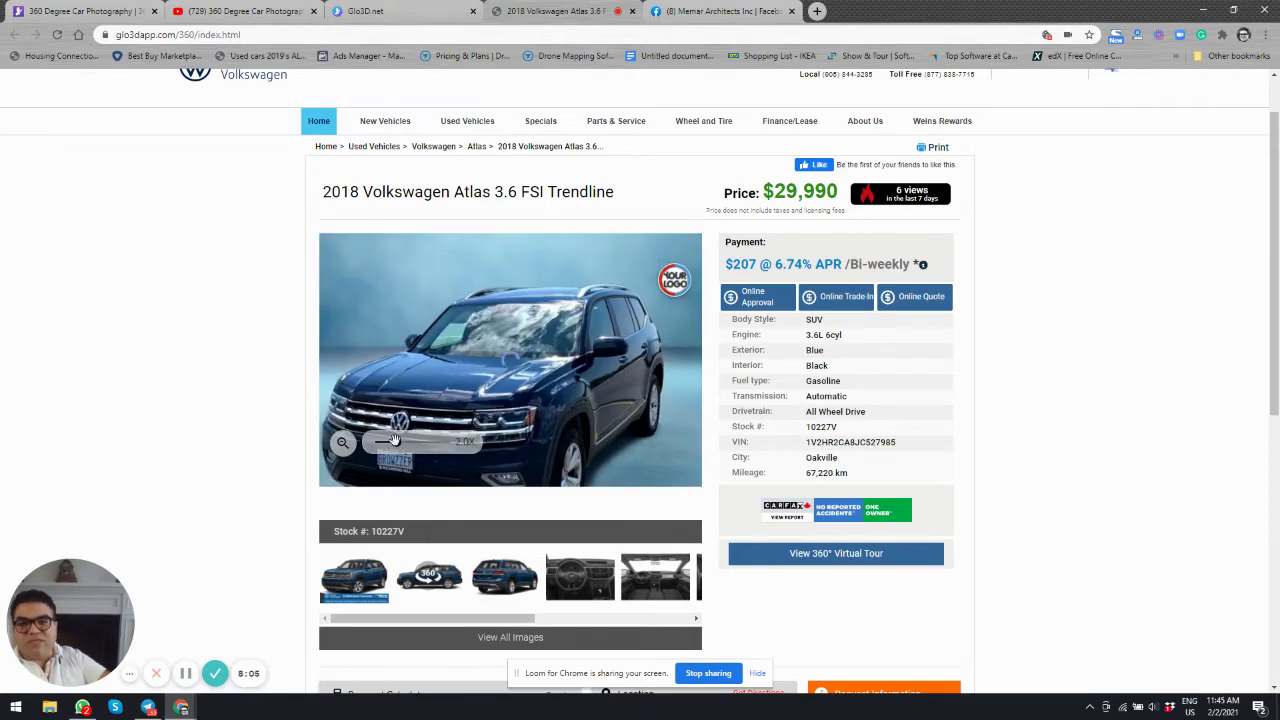
pyautogui.scroll(2, 510, 360)
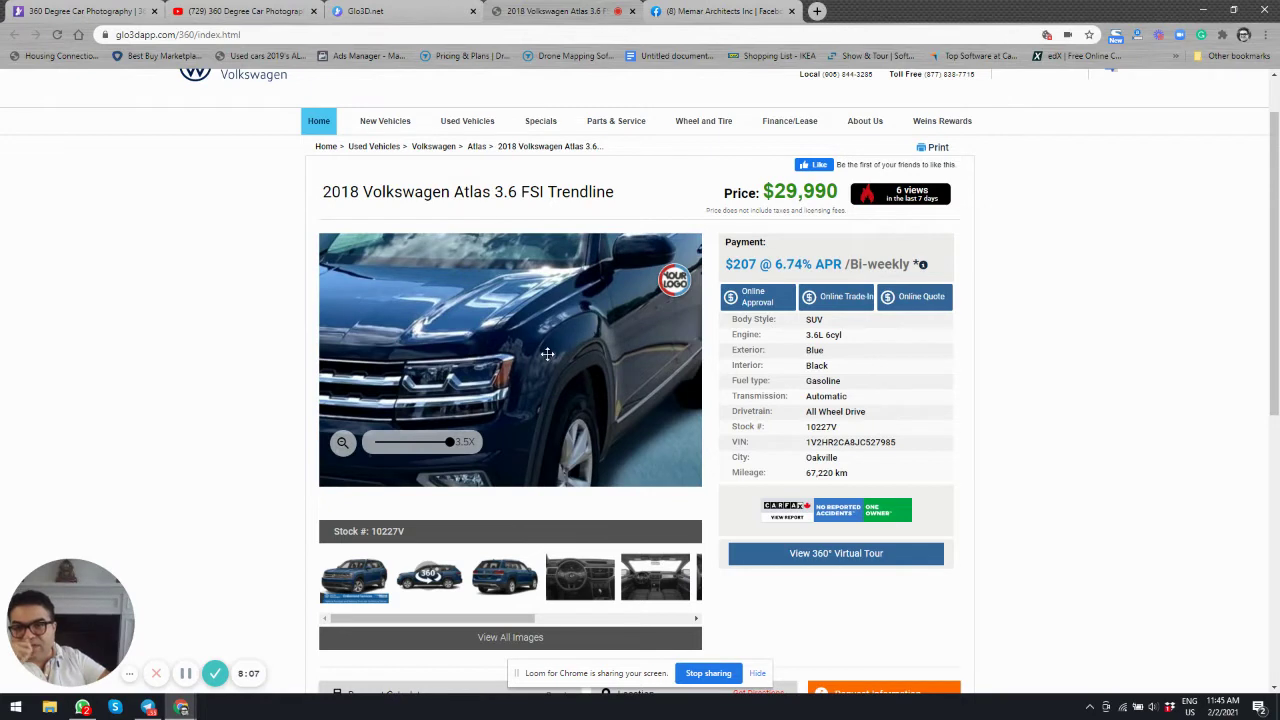
pyautogui.scroll(-5, 450, 330)
# Show the embedded spin's 360 interior dashboard view, then launch the 360° Virtual Tour popup
pyautogui.click(395, 275)
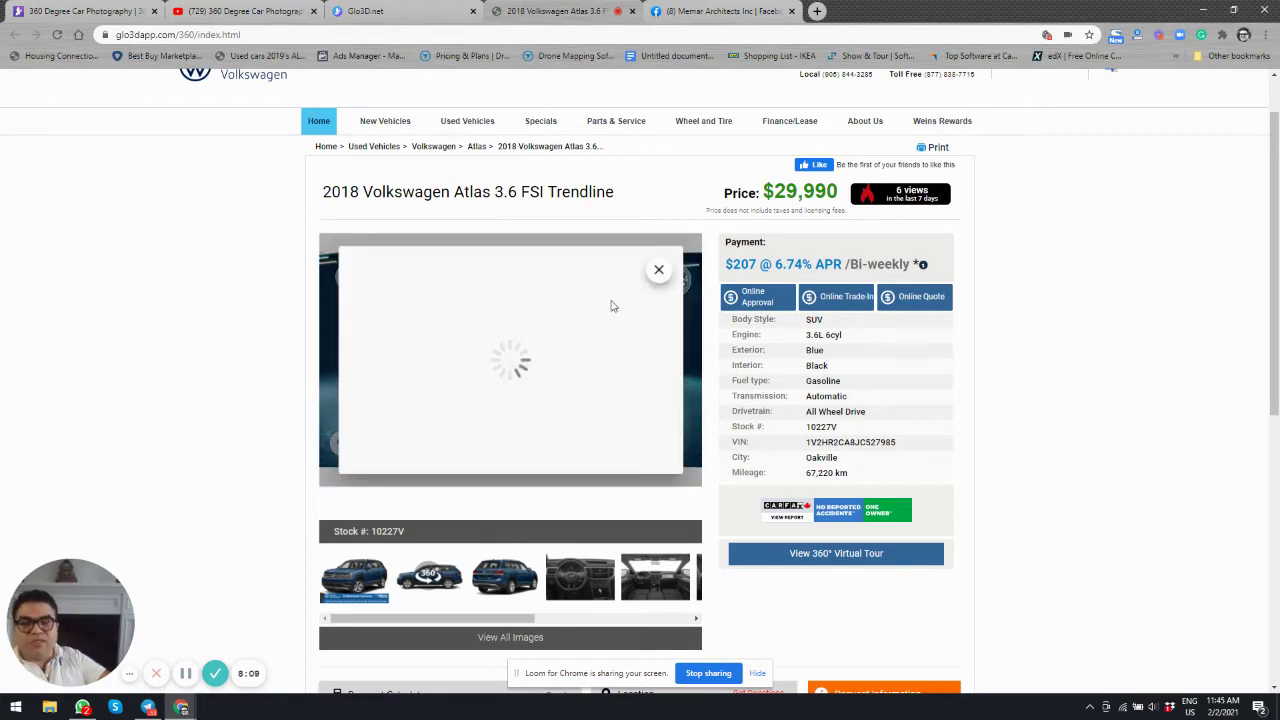
pyautogui.click(843, 565)
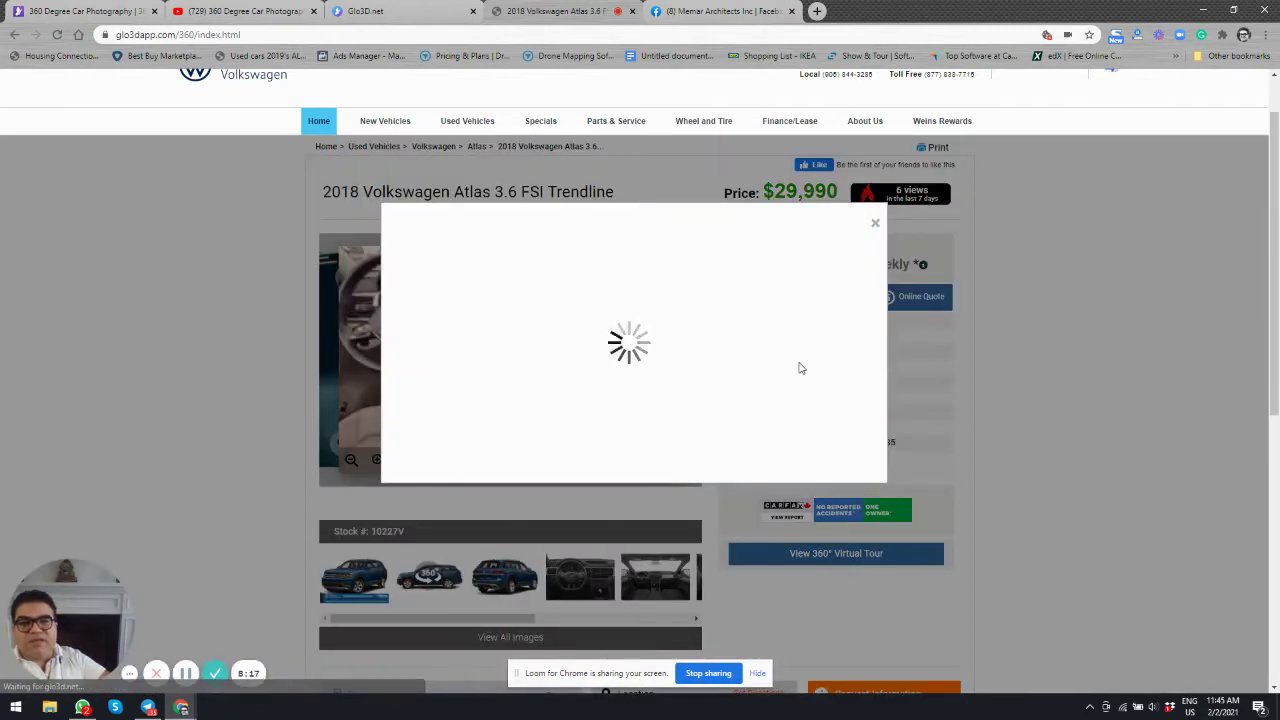